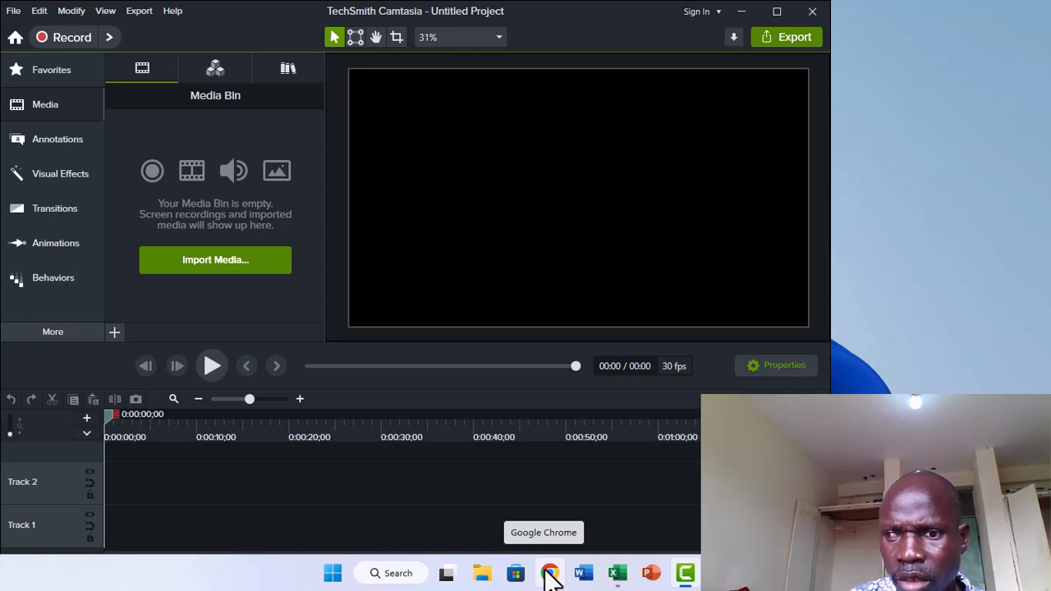
# Switch to the Book1 workbook in Excel.
pyautogui.moveTo(616, 571)
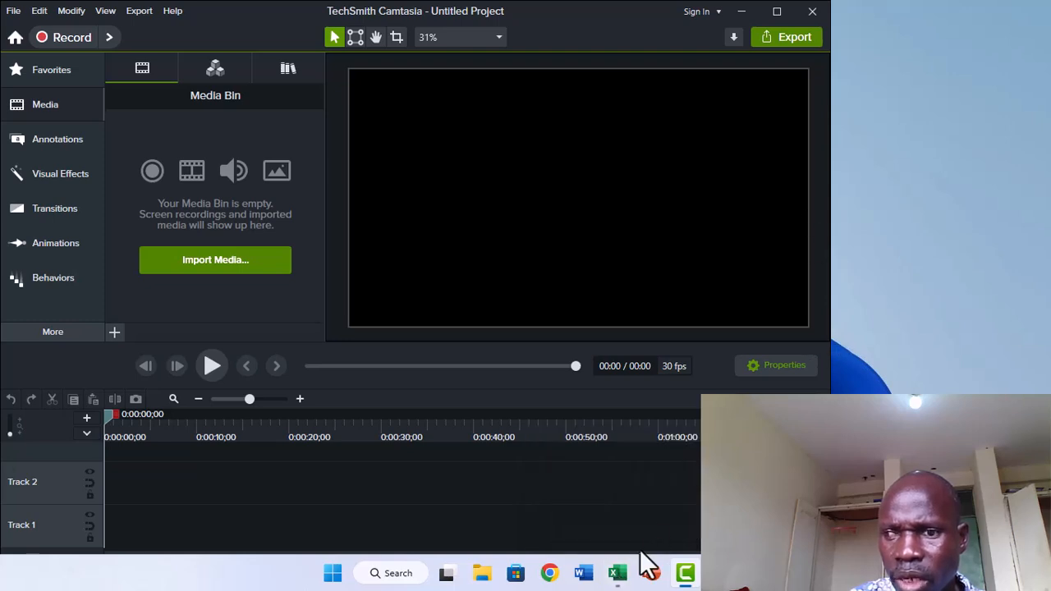
pyautogui.moveTo(687, 573)
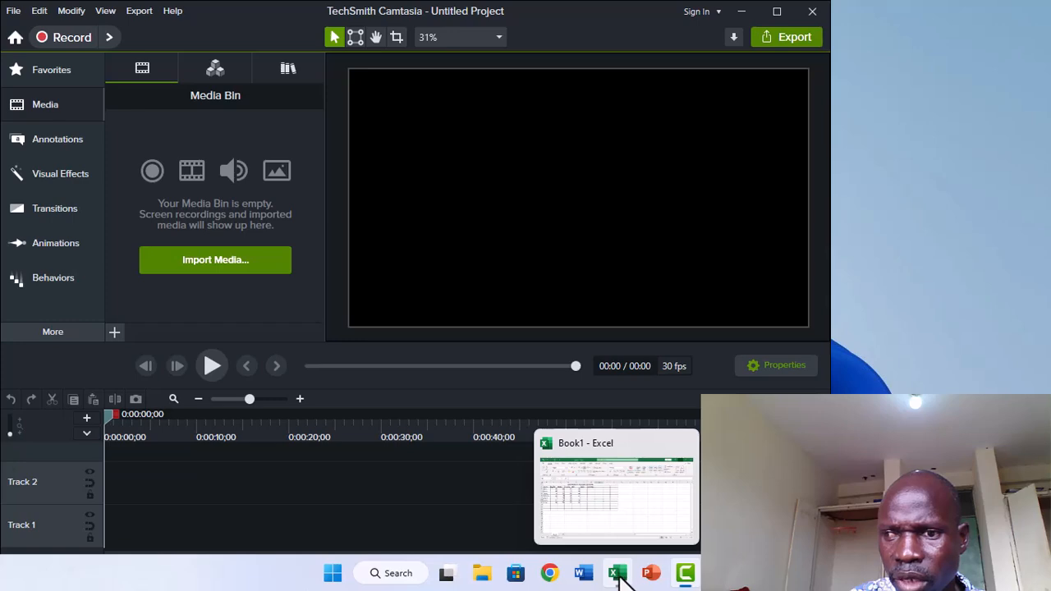
pyautogui.click(598, 520)
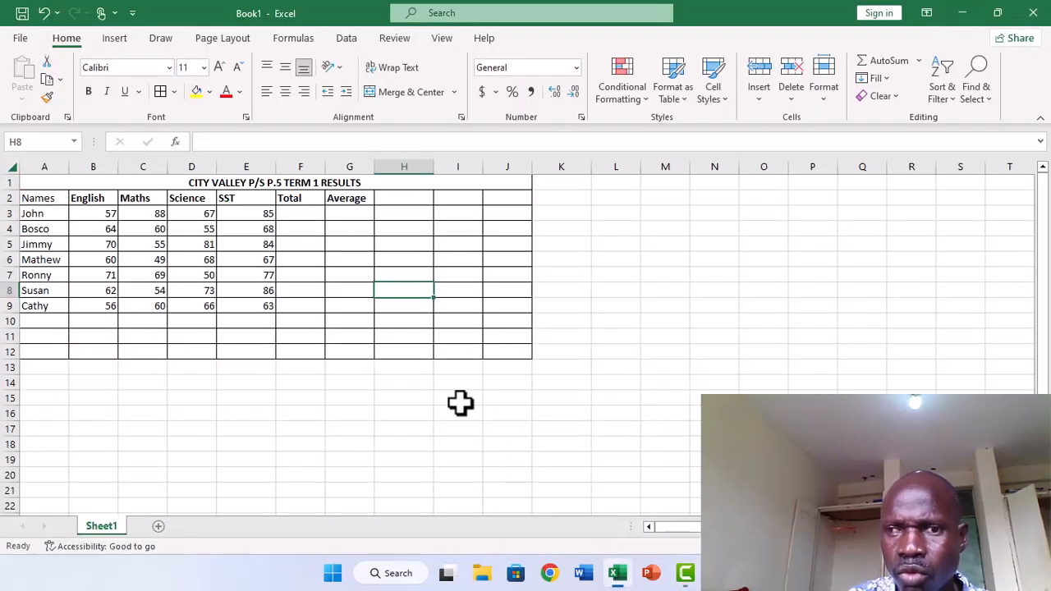
# Look over the term results table's headings and the empty Total and Average cells for the pupils.
pyautogui.click(301, 384)
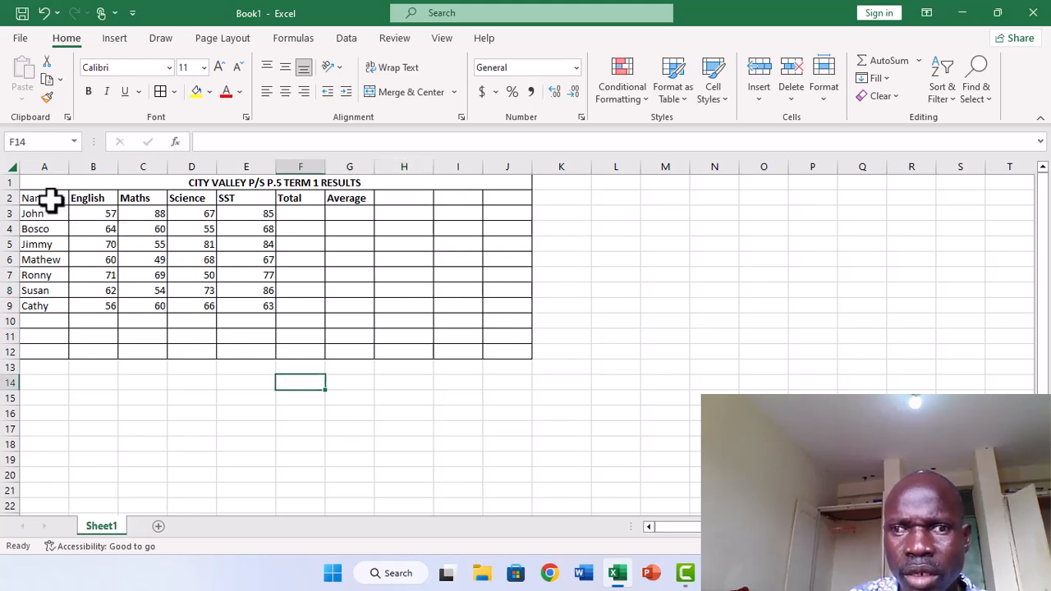
pyautogui.click(50, 199)
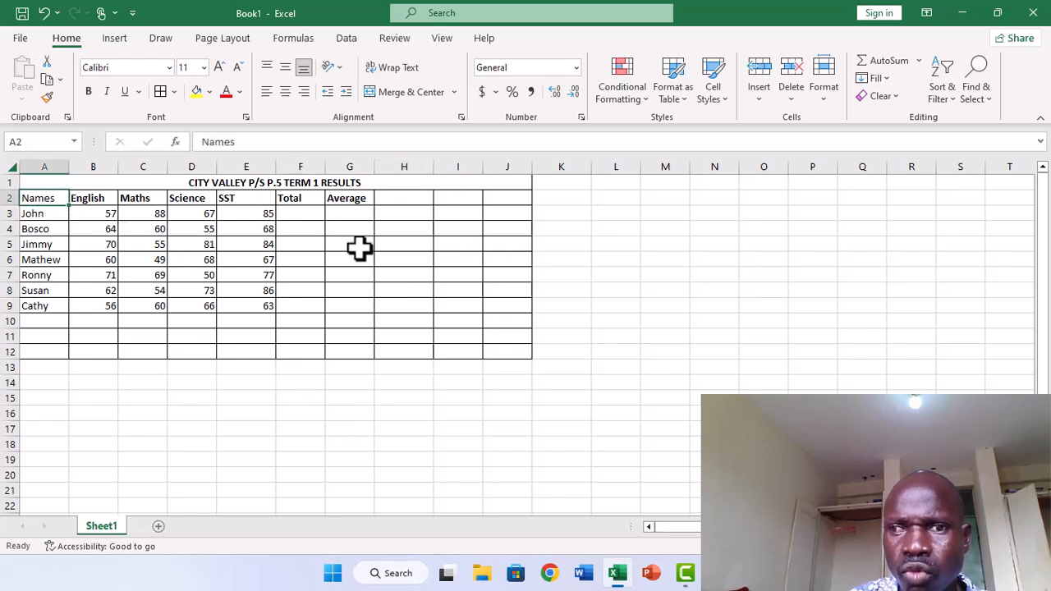
pyautogui.click(300, 214)
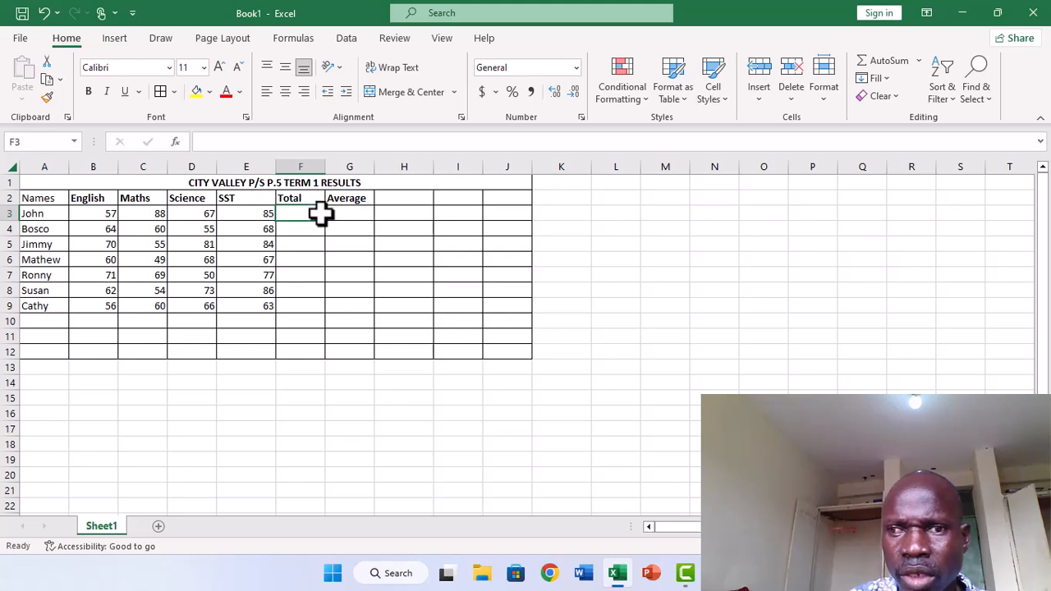
pyautogui.click(355, 216)
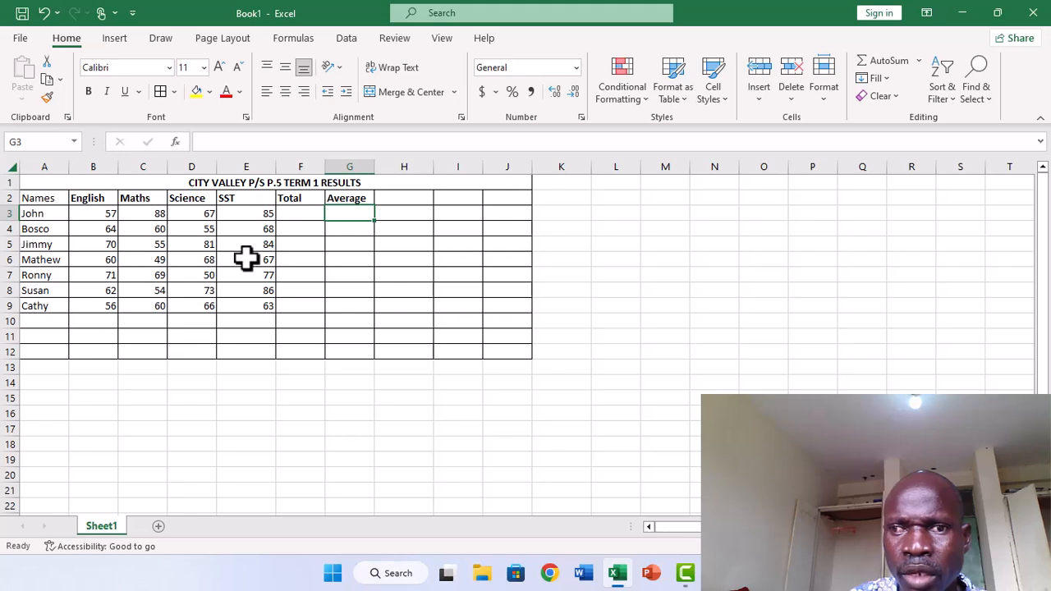
pyautogui.click(292, 257)
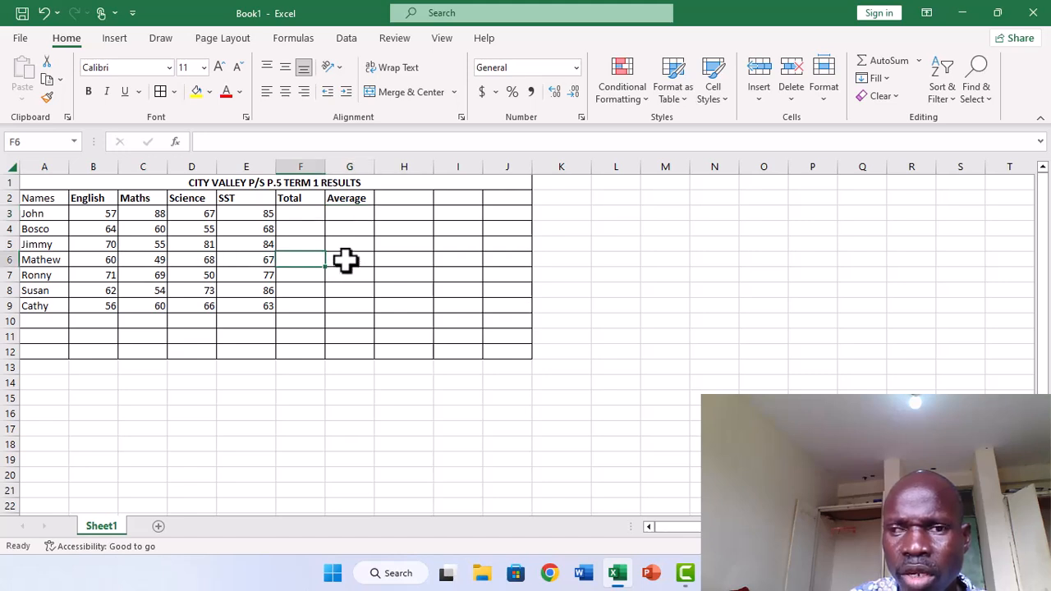
pyautogui.click(334, 261)
pyautogui.click(304, 276)
pyautogui.click(304, 290)
pyautogui.click(342, 287)
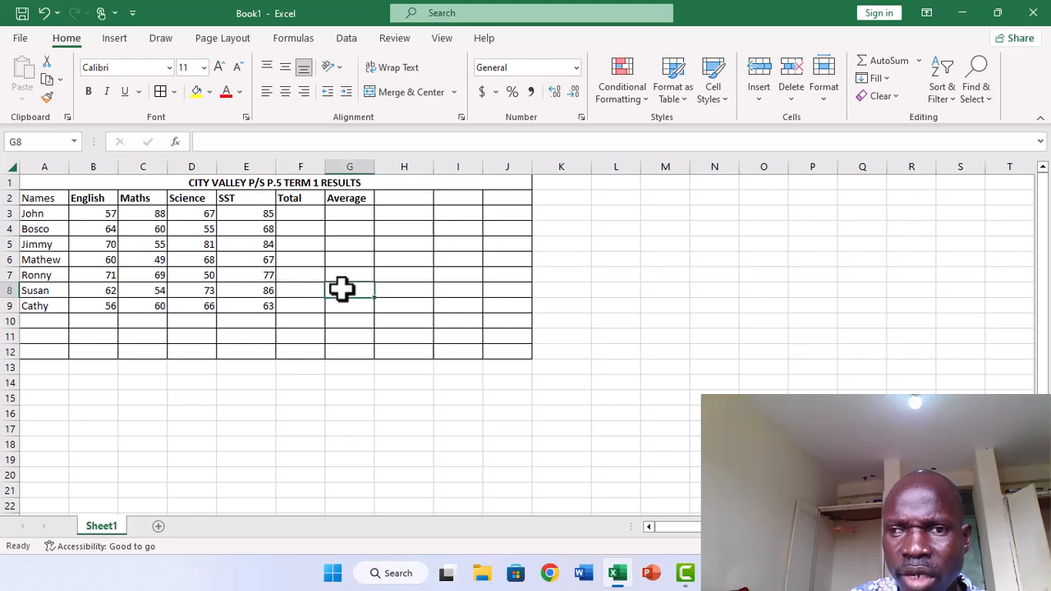
pyautogui.click(300, 259)
pyautogui.click(300, 246)
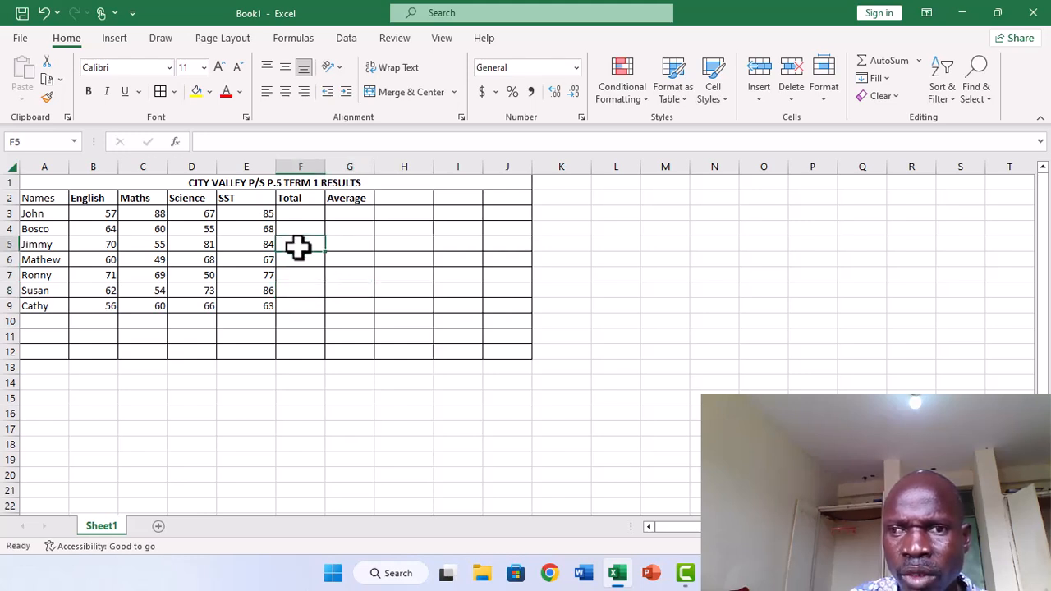
pyautogui.click(300, 230)
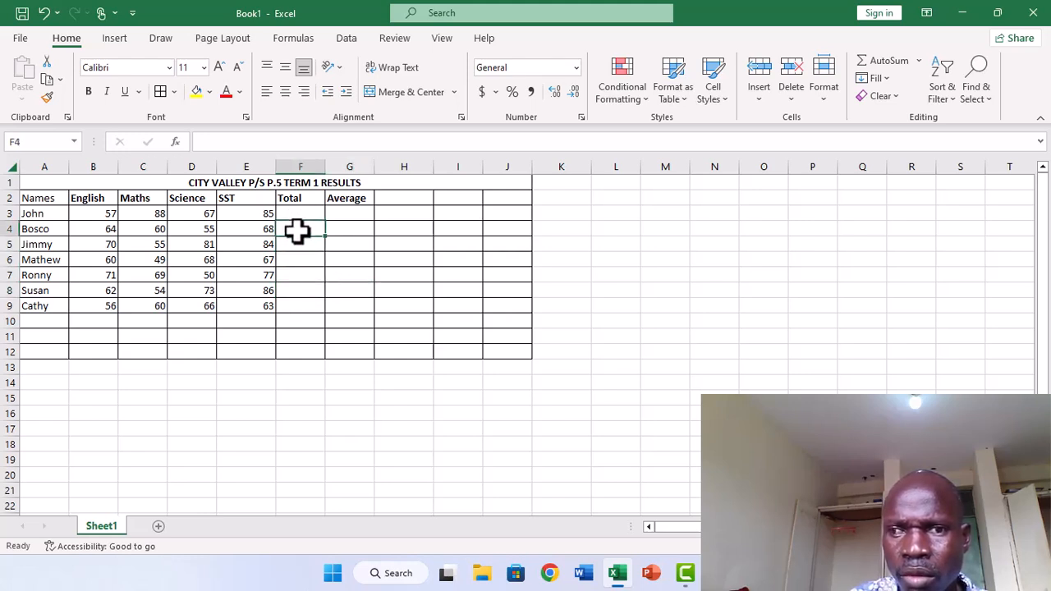
pyautogui.click(290, 305)
pyautogui.click(289, 292)
pyautogui.click(302, 277)
pyautogui.click(300, 244)
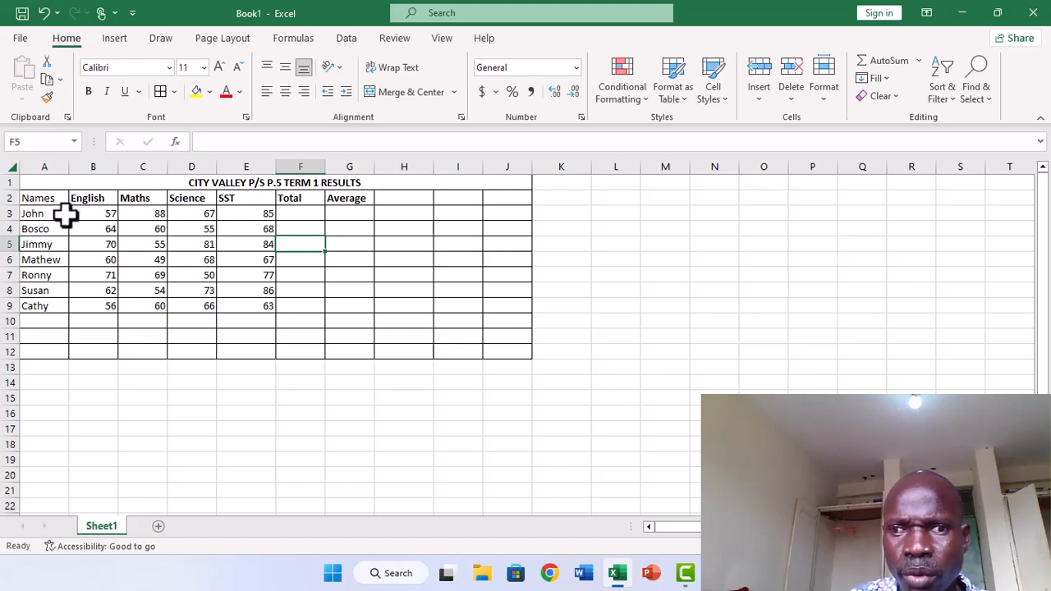
# Try to total the first pupil's marks by entering =SUM without a range in F3, and clear the cell.
pyautogui.moveTo(80, 211); pyautogui.dragTo(247, 215)
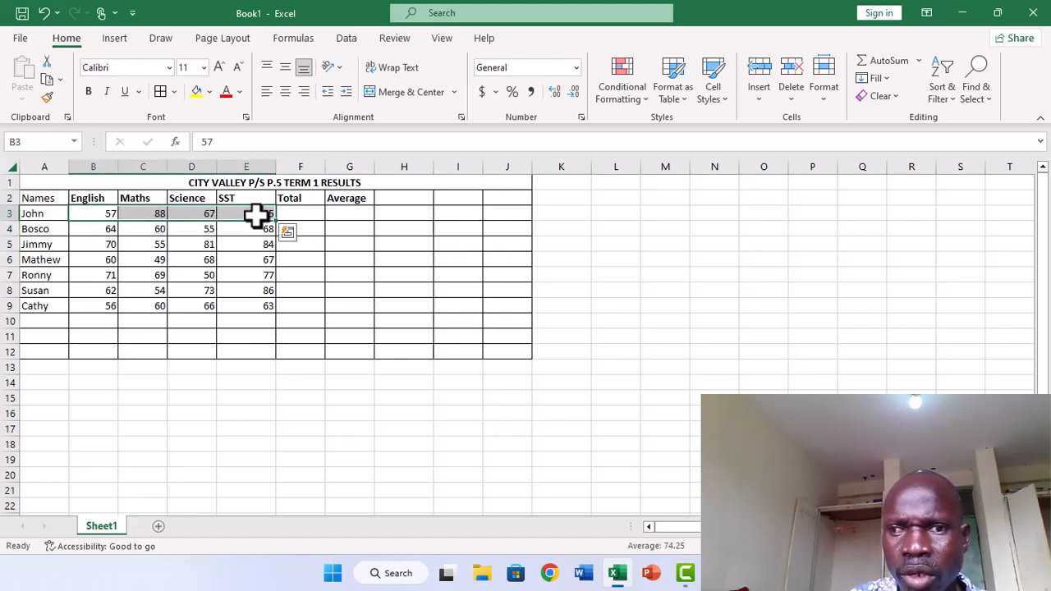
pyautogui.click(304, 216)
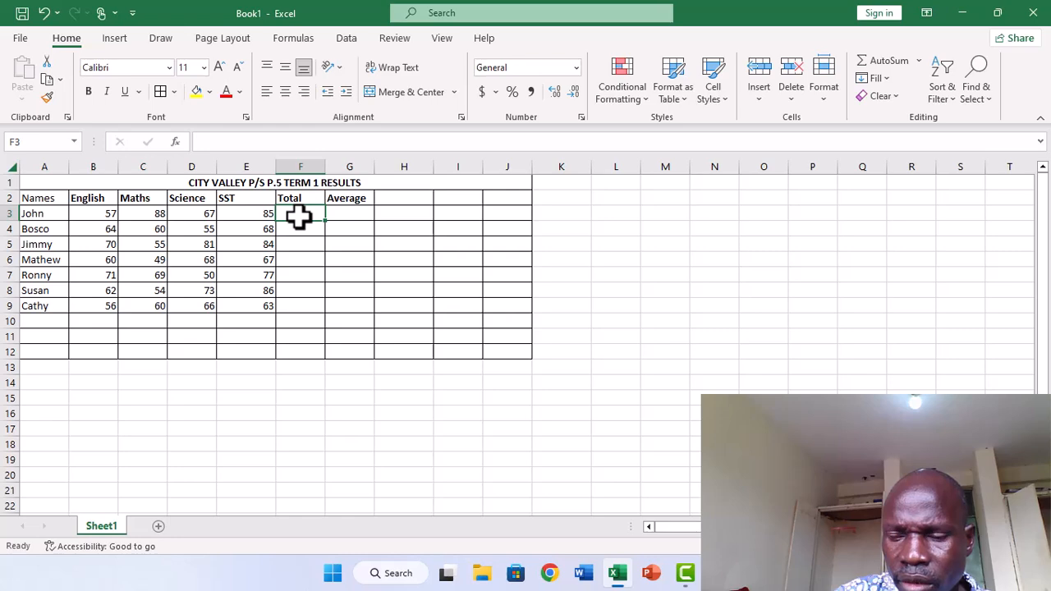
pyautogui.write('=')
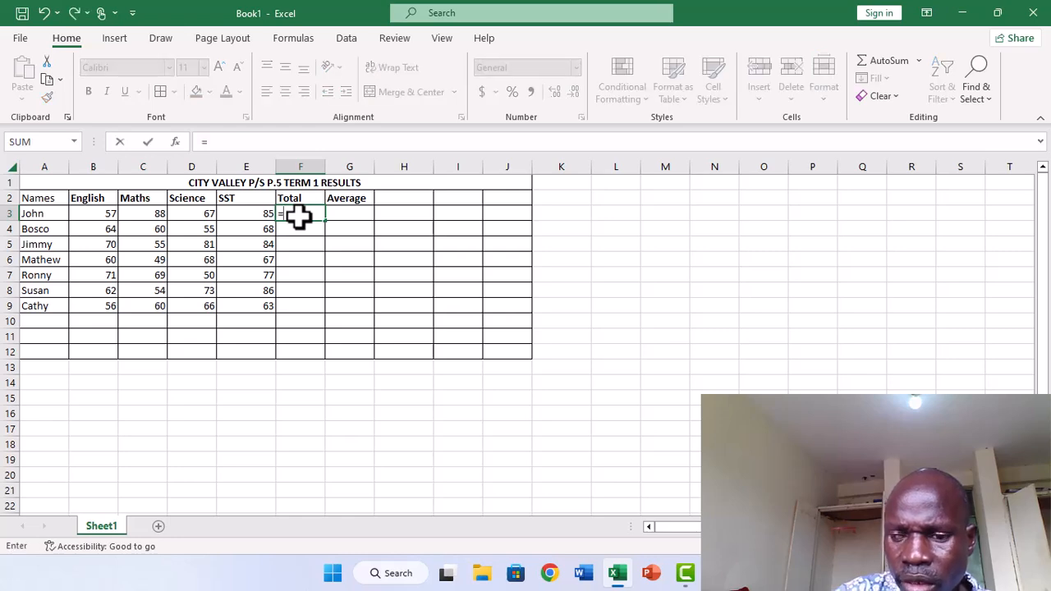
pyautogui.write('SUM')
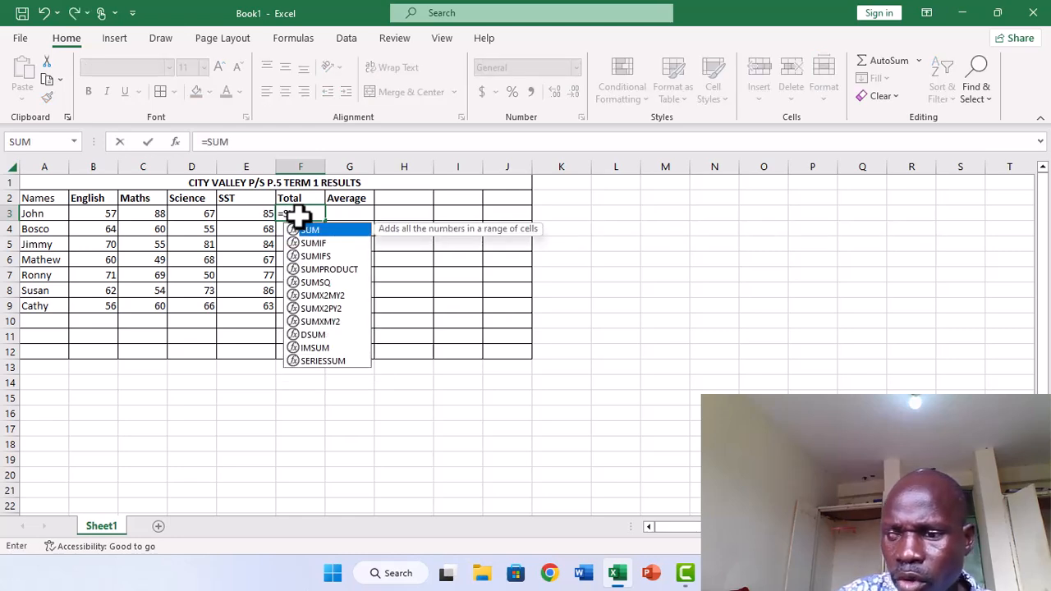
pyautogui.press('Return')
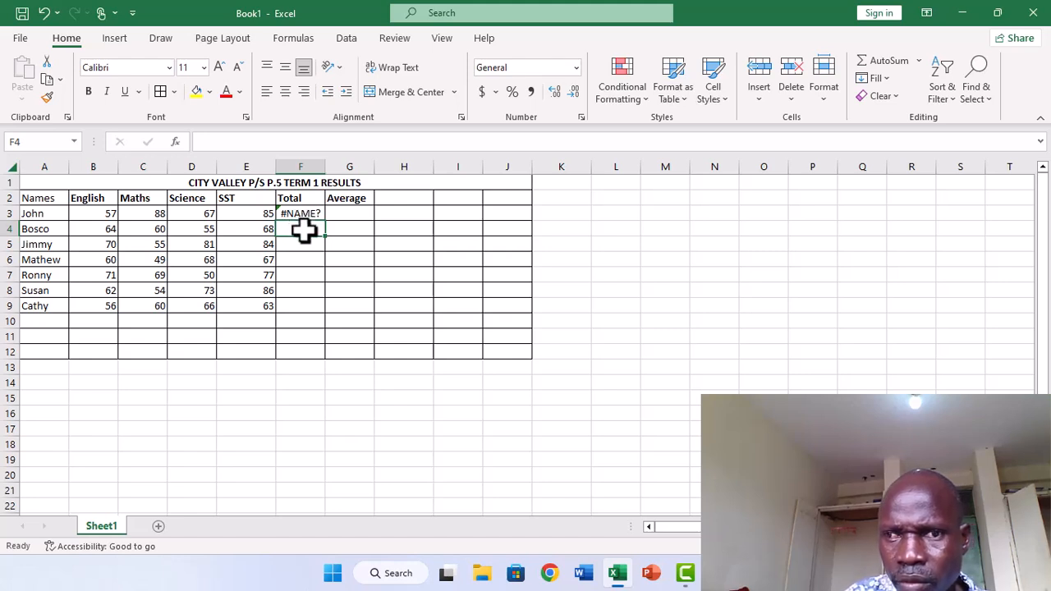
pyautogui.click(297, 213)
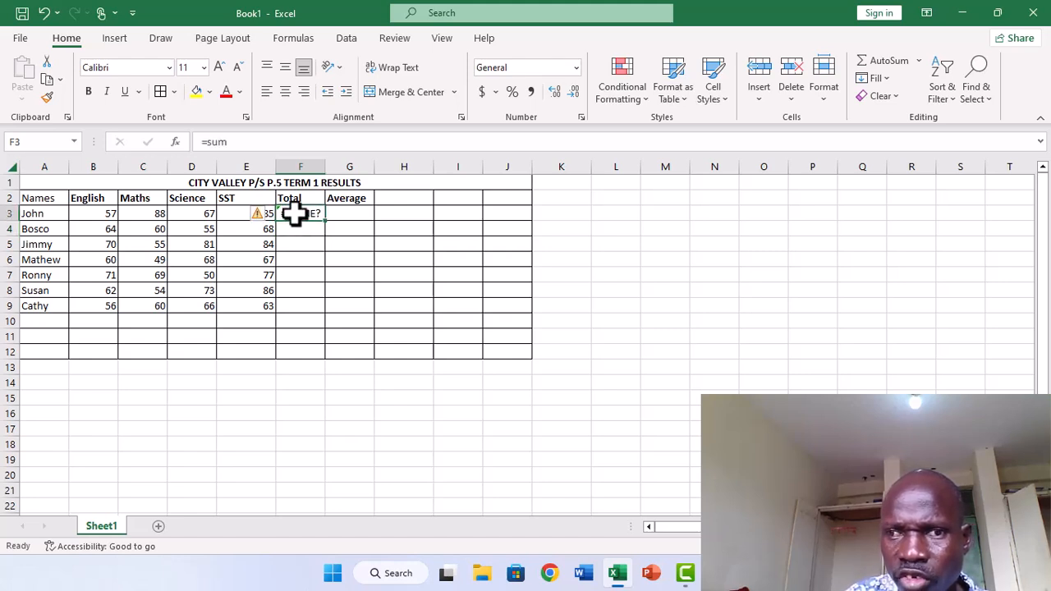
pyautogui.moveTo(91, 211); pyautogui.dragTo(271, 213)
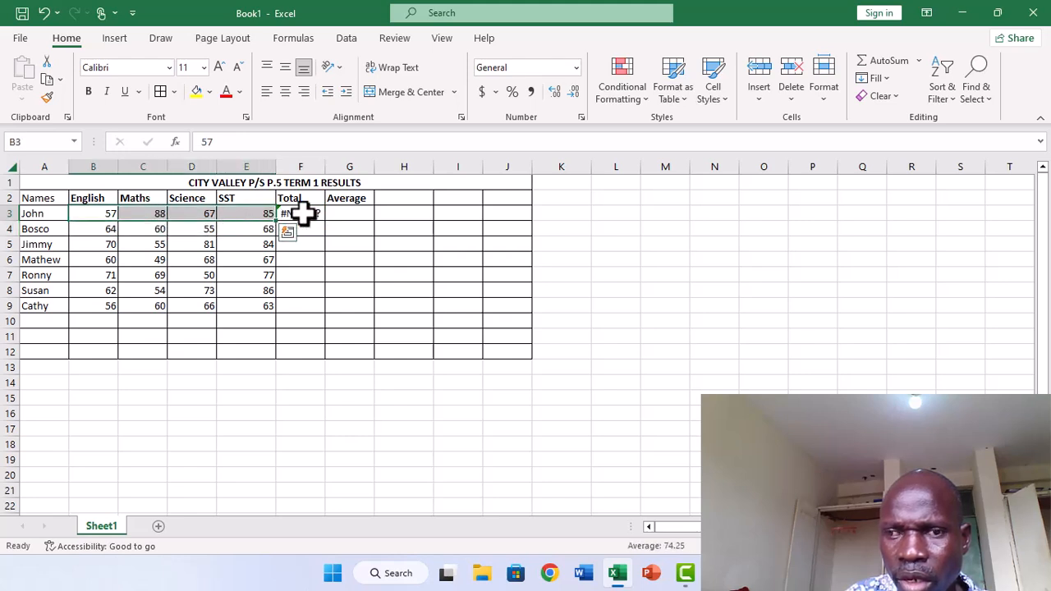
pyautogui.click(314, 241)
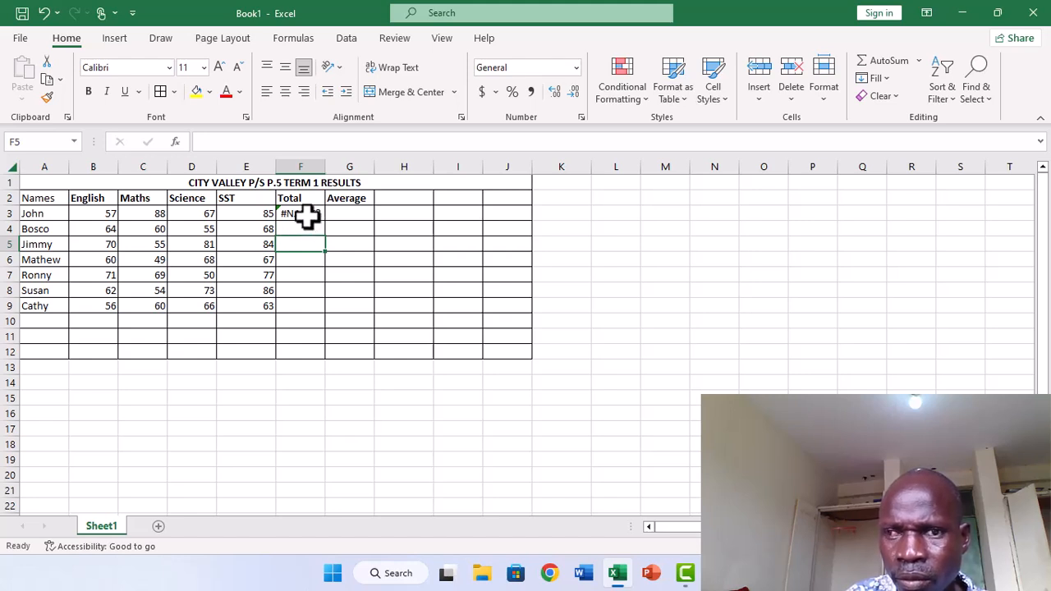
pyautogui.click(306, 215)
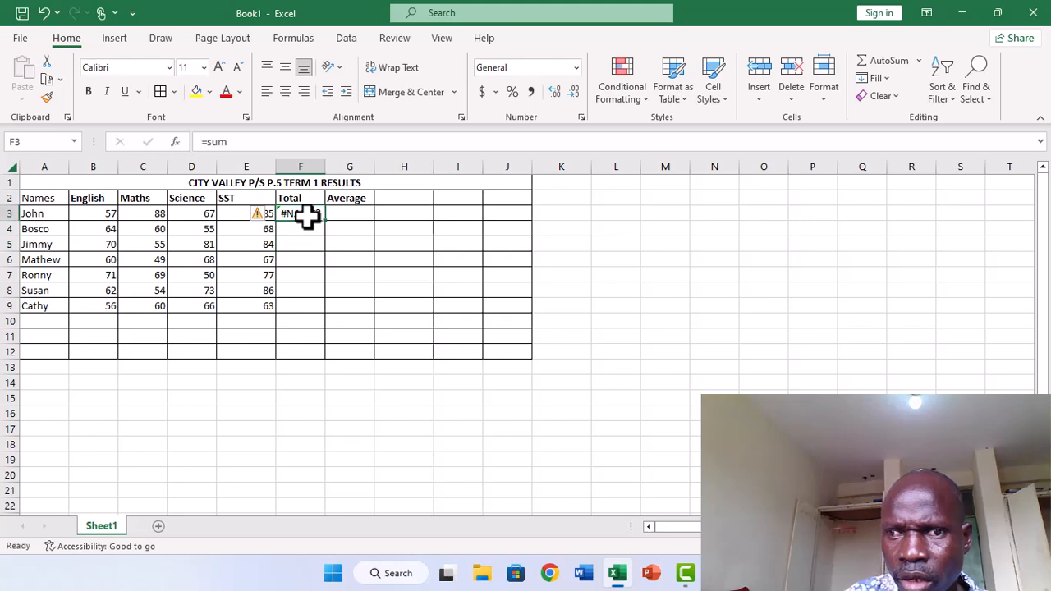
pyautogui.press('BackSpace')
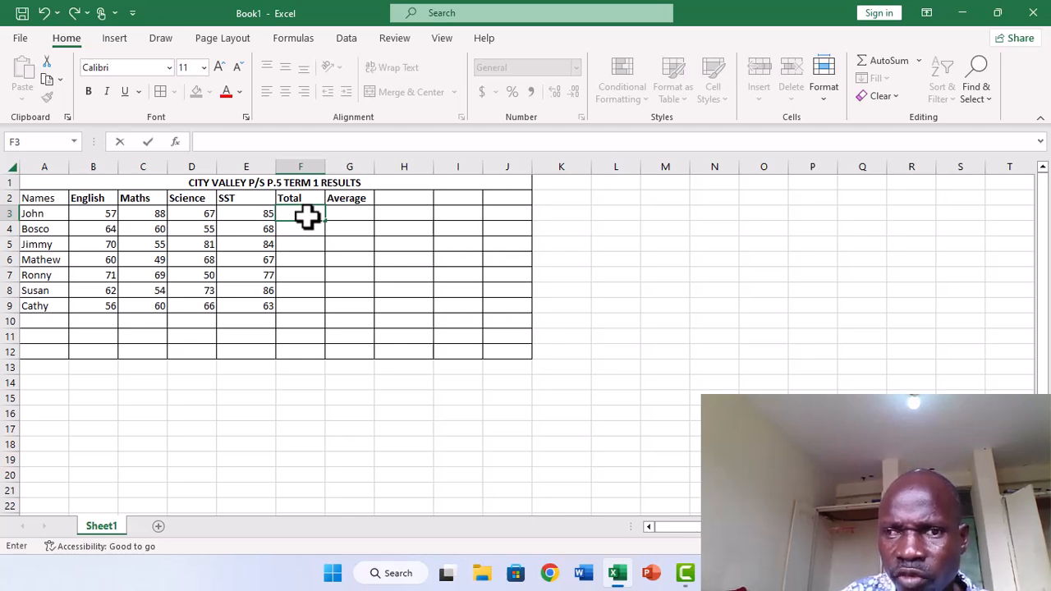
# Total the first pupil's English, Maths, Science and SST marks in F3 with the formula =SUM(B3:E3).
pyautogui.click(108, 211)
pyautogui.moveTo(107, 212); pyautogui.dragTo(269, 214)
pyautogui.click(299, 213)
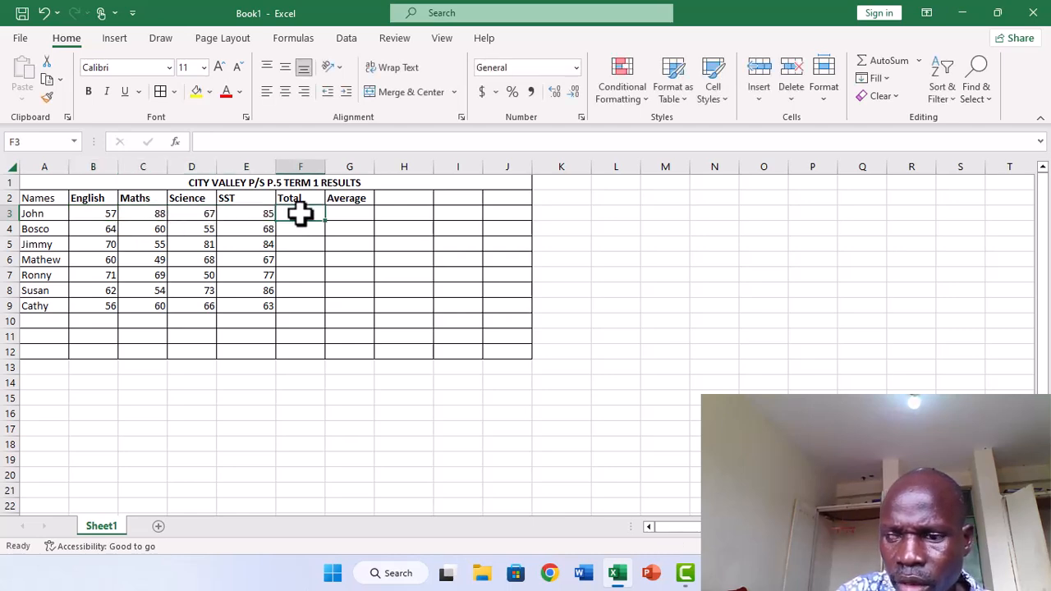
pyautogui.write('=SUM')
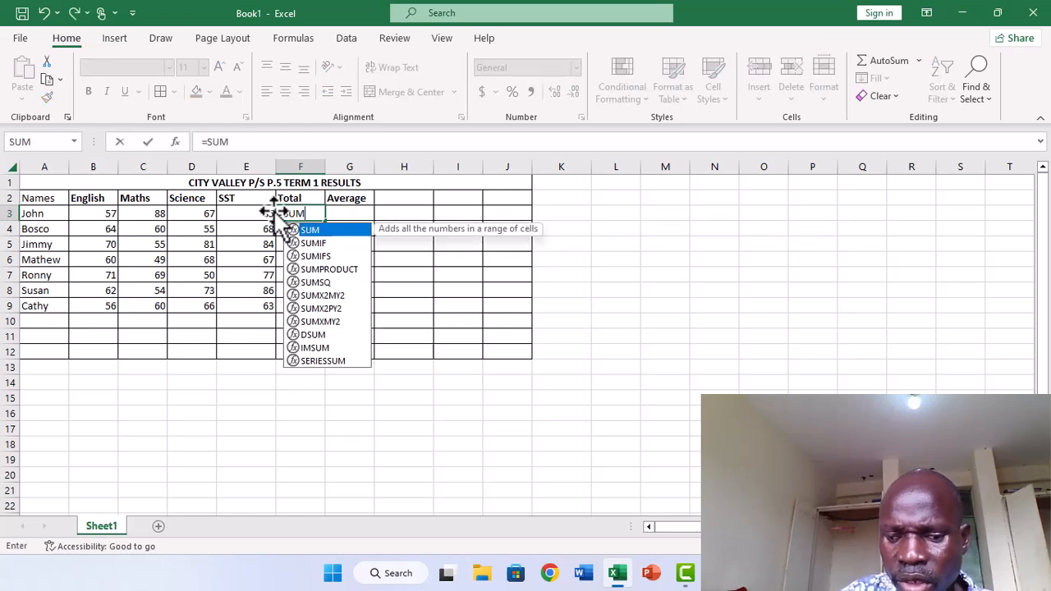
pyautogui.write('(')
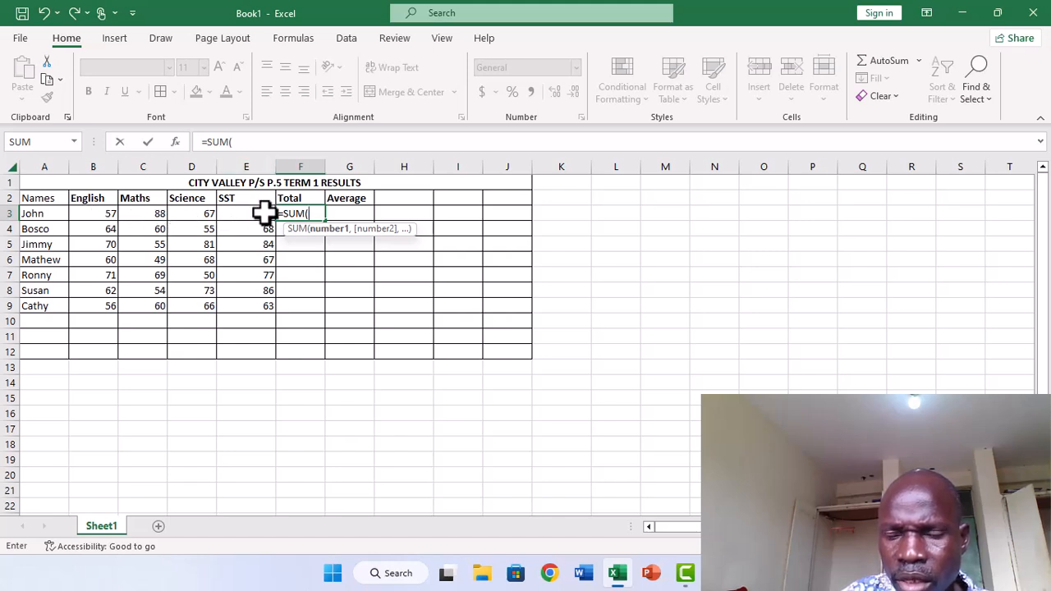
pyautogui.write('b3')
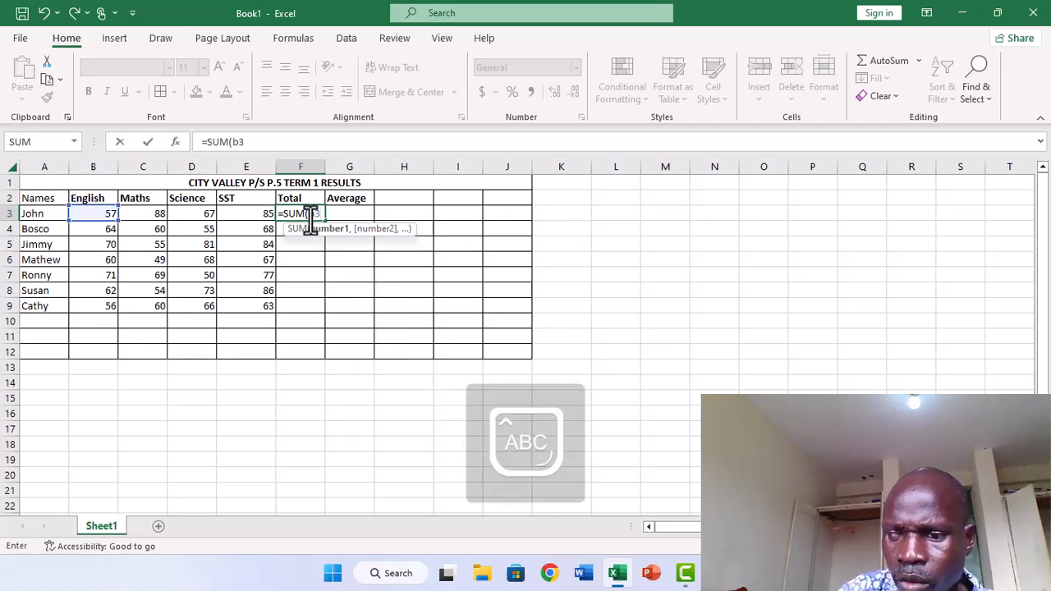
pyautogui.press('BackSpace')
pyautogui.press('BackSpace')
pyautogui.press('BackSpace')
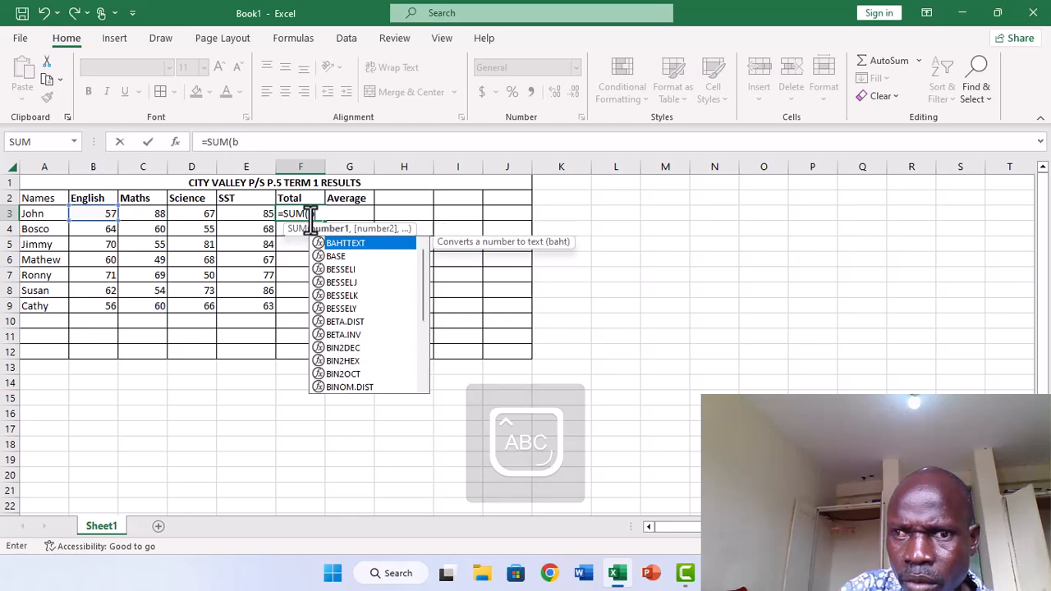
pyautogui.press('capslock')
pyautogui.write('b')
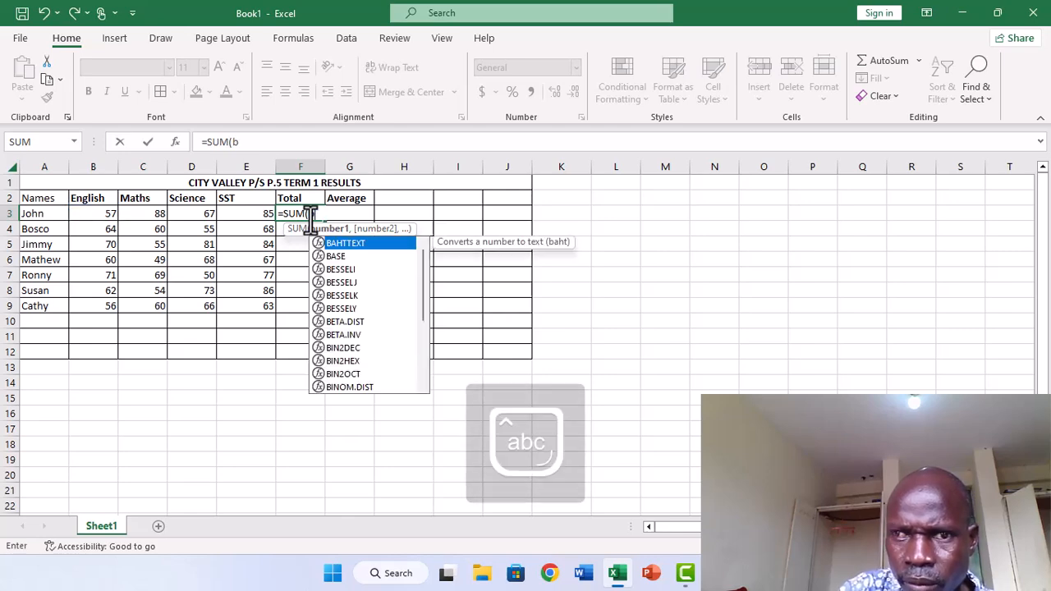
pyautogui.press('BackSpace')
pyautogui.press('capslock')
pyautogui.write('B')
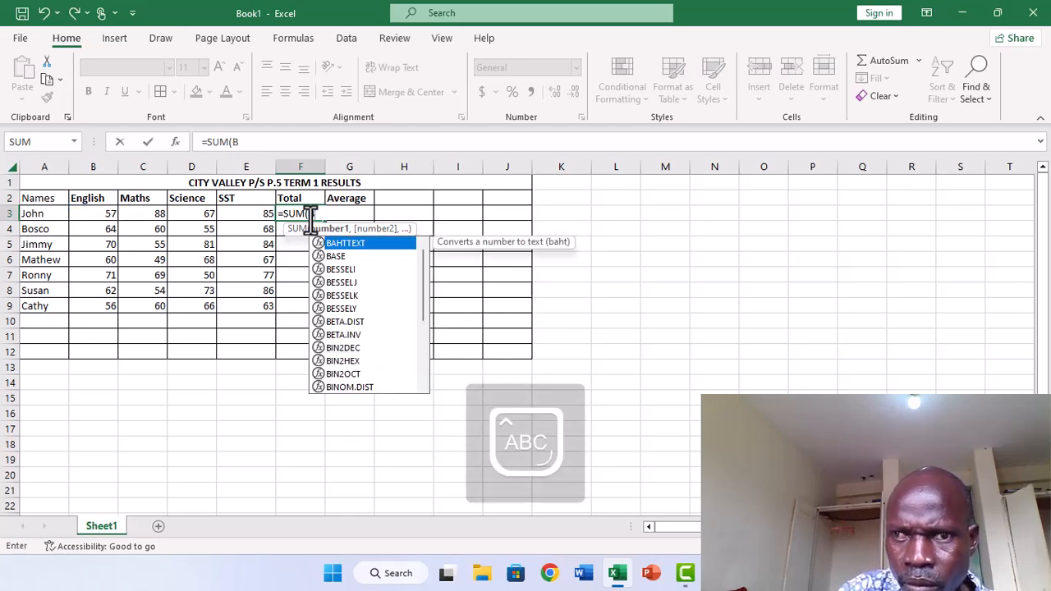
pyautogui.write('3:')
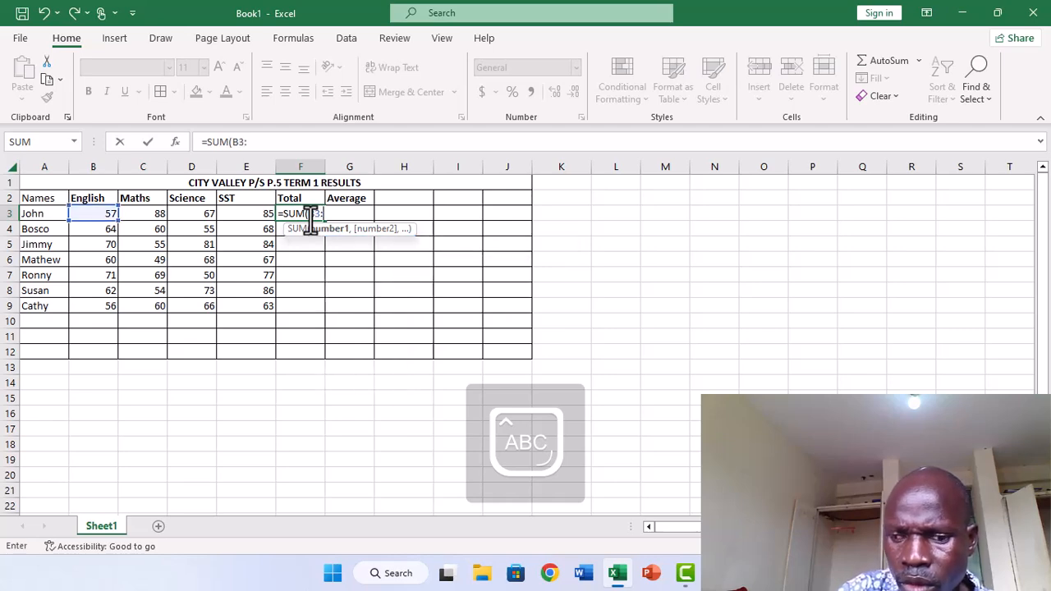
pyautogui.write('E3')
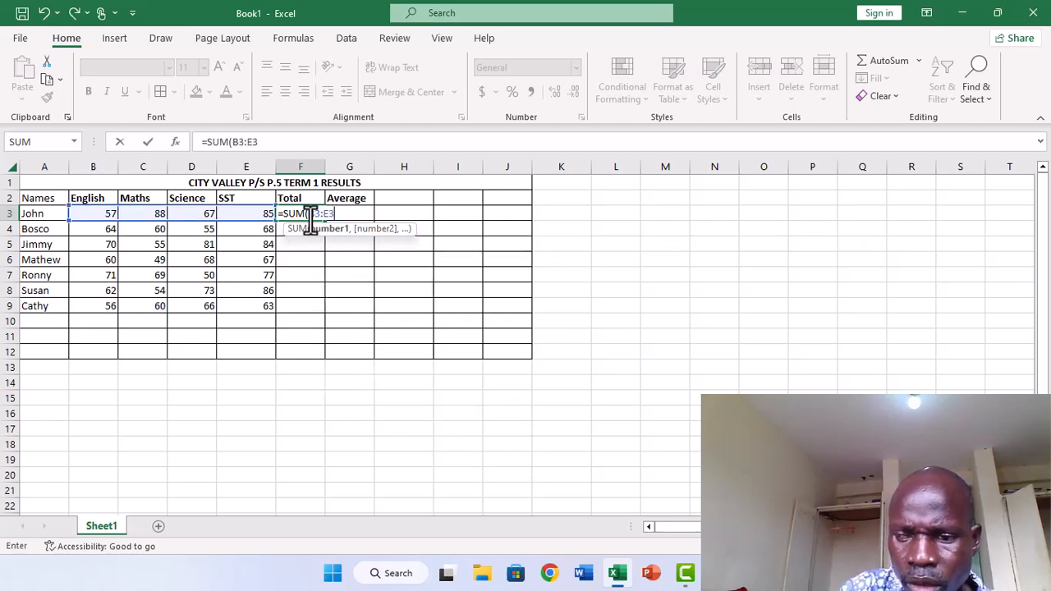
pyautogui.write(')')
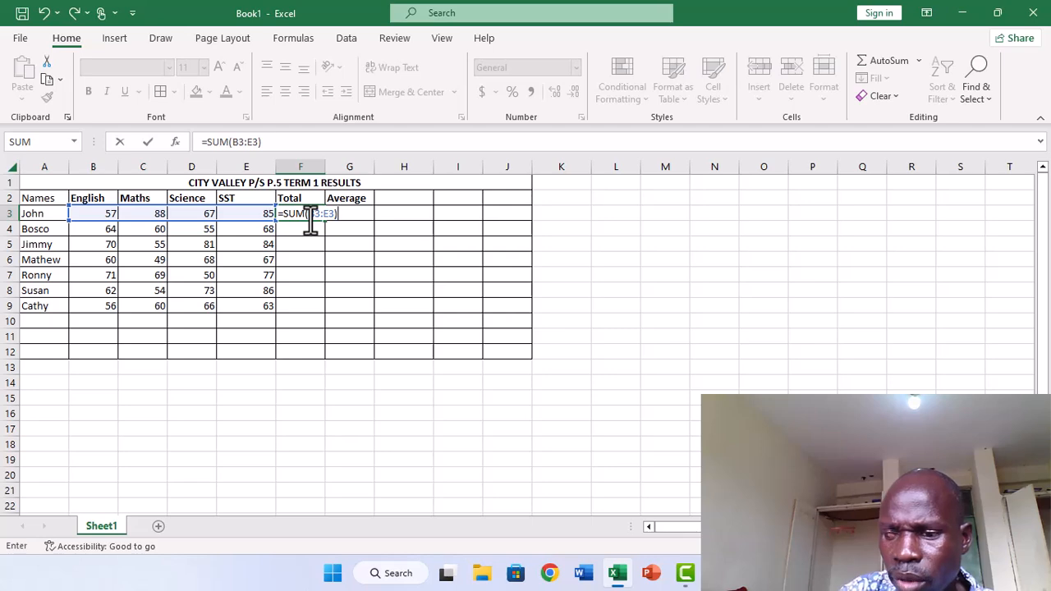
pyautogui.press('Return')
# Review the Total formula in F3 against the marks in B3:E3.
pyautogui.click(322, 251)
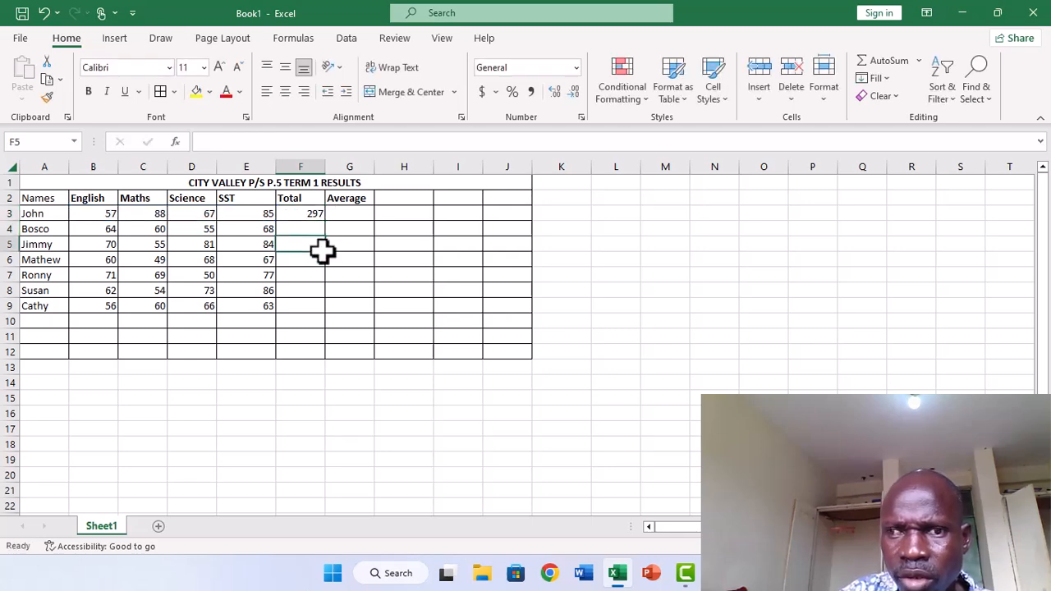
pyautogui.click(304, 215)
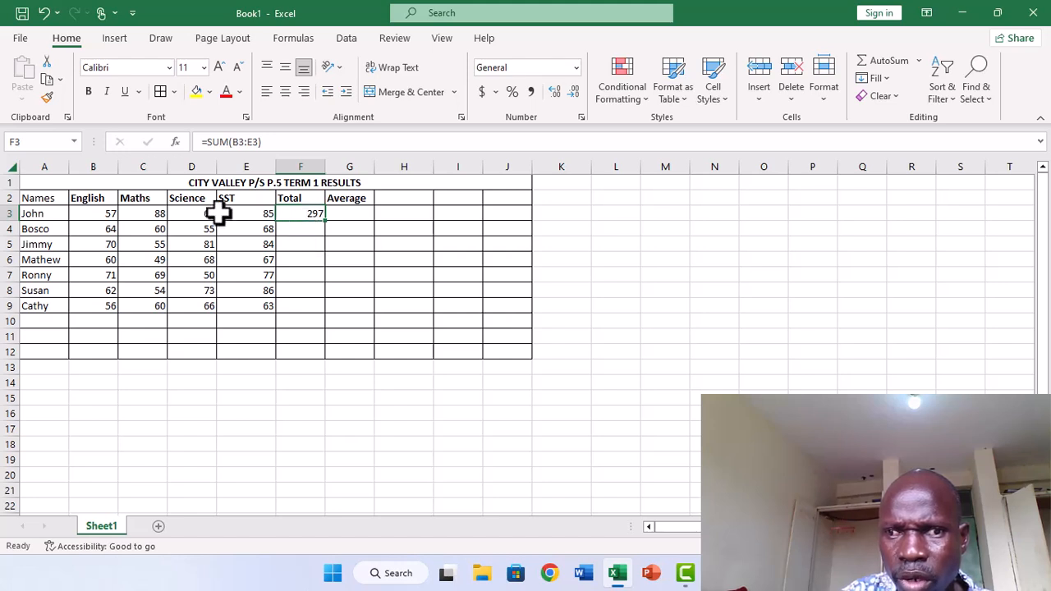
pyautogui.click(114, 214)
pyautogui.moveTo(113, 214); pyautogui.dragTo(298, 215)
pyautogui.click(304, 230)
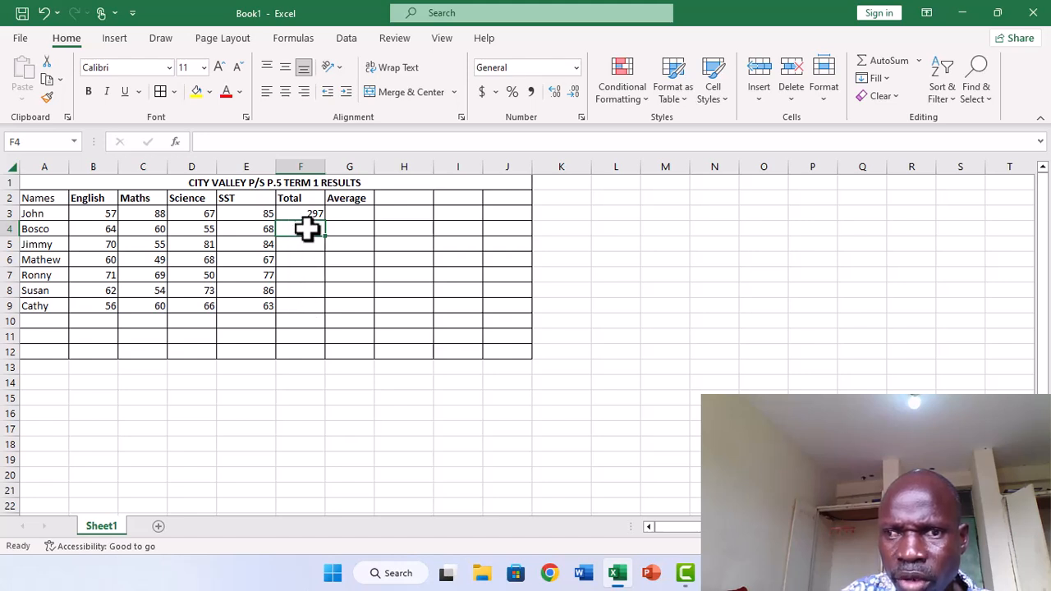
# Copy the first pupil's Total formula from F3 down to F9 for the remaining pupils.
pyautogui.click(307, 214)
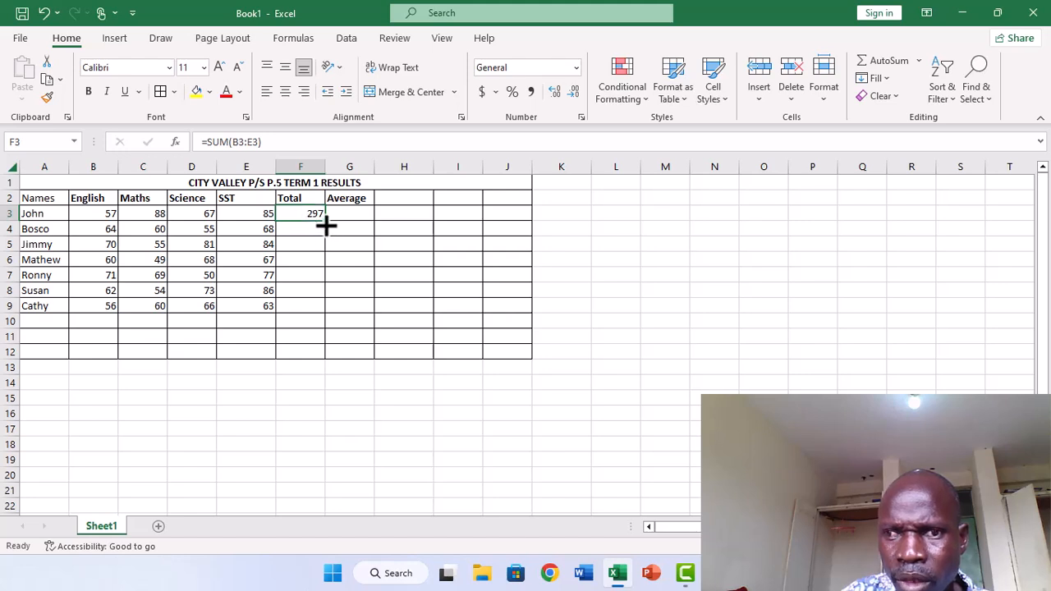
pyautogui.moveTo(326, 222); pyautogui.dragTo(329, 315)
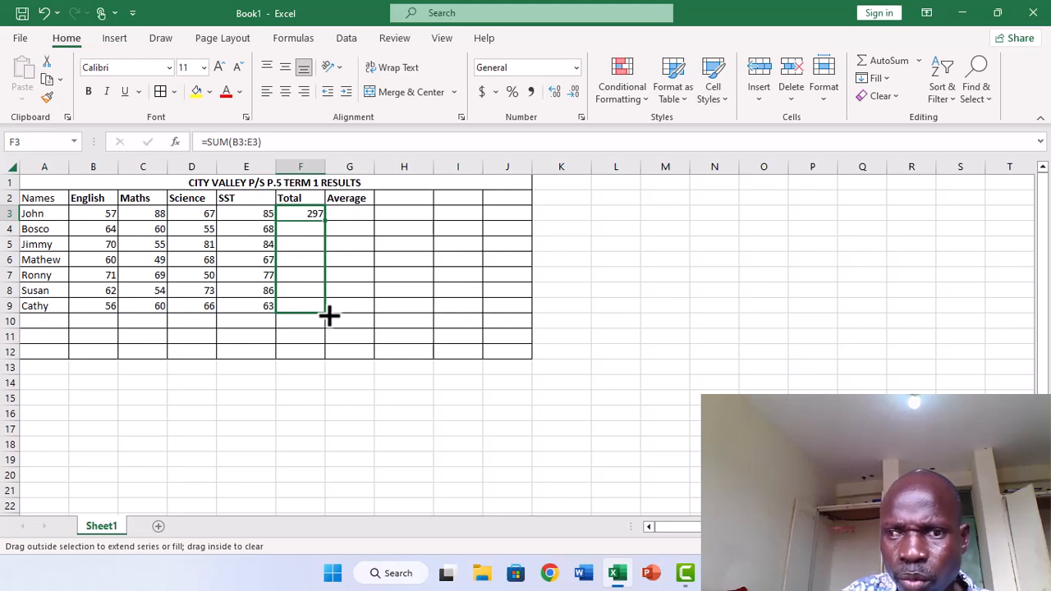
pyautogui.moveTo(329, 315); pyautogui.dragTo(329, 315)
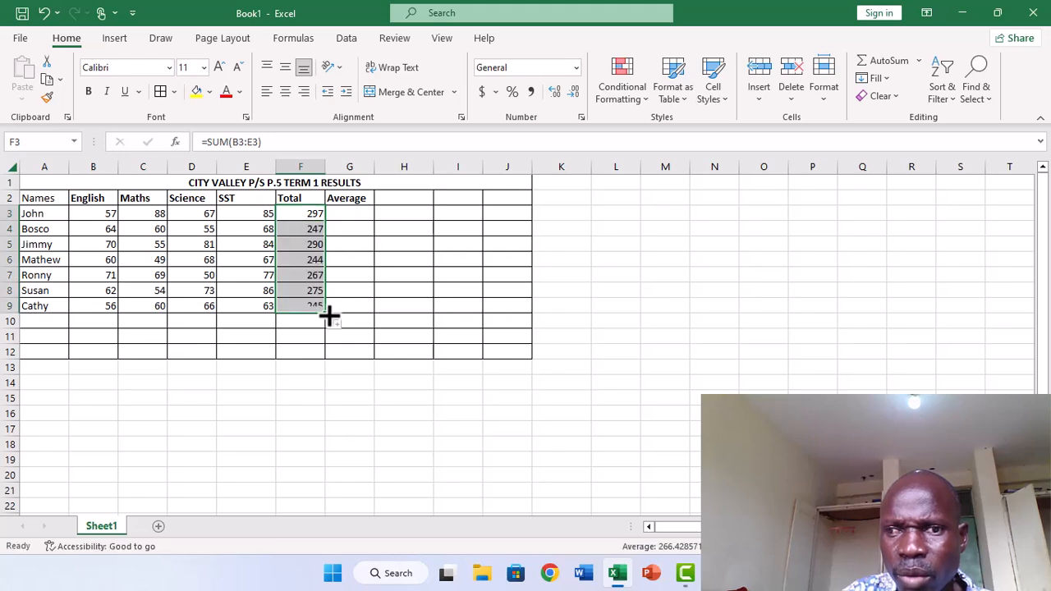
pyautogui.click(396, 316)
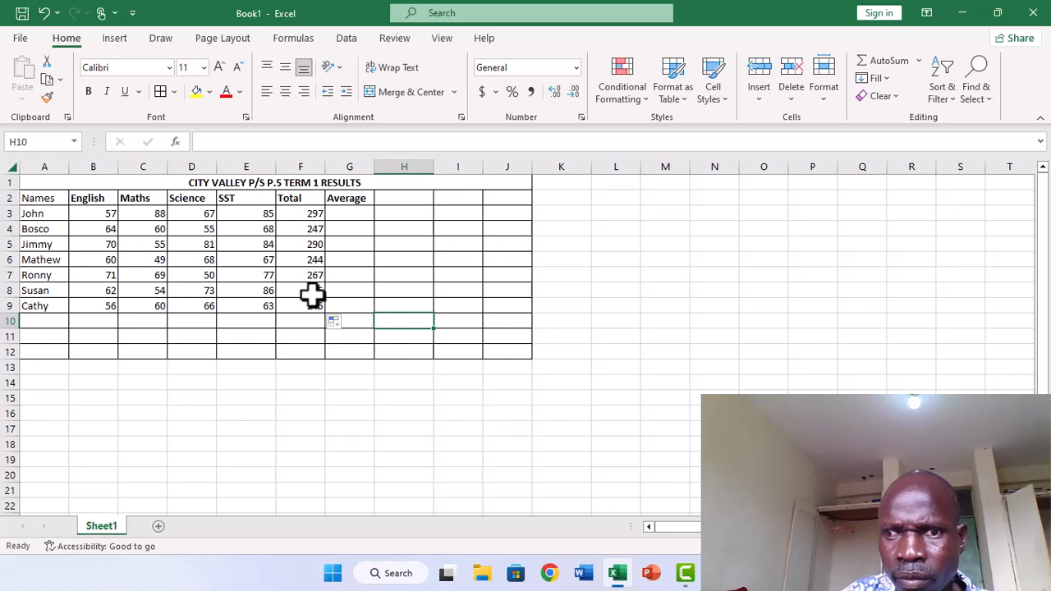
pyautogui.click(317, 218)
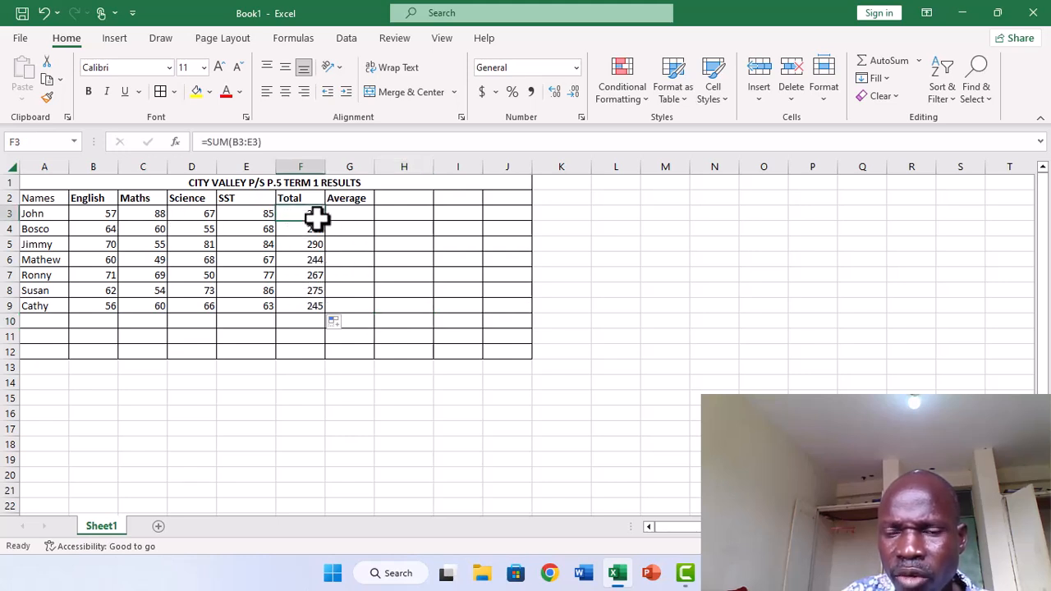
pyautogui.click(567, 230)
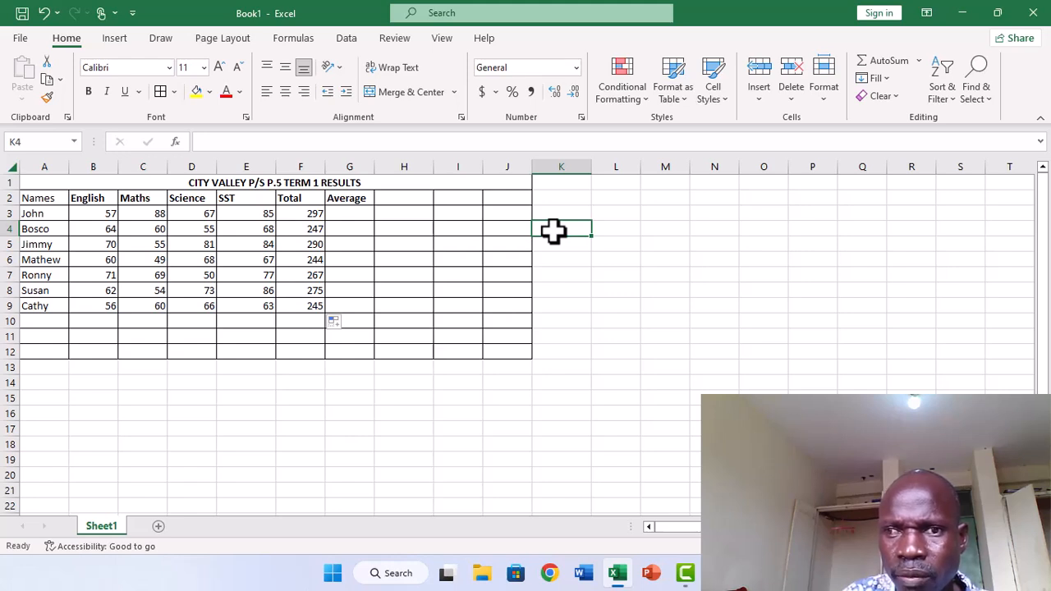
# Try to calculate the first pupil's average in G3 with the formula =294/0.
pyautogui.click(348, 215)
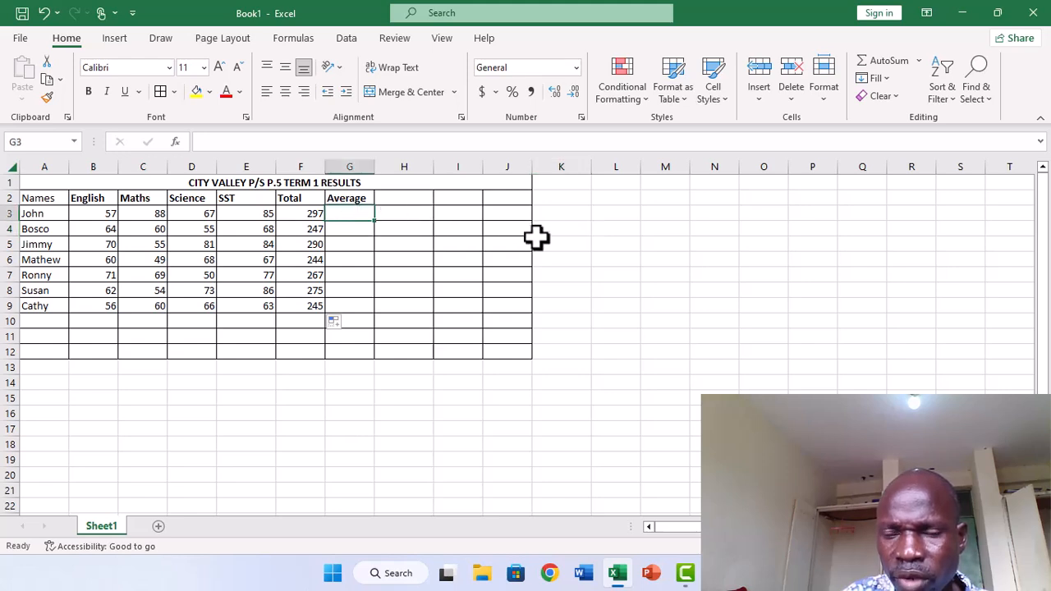
pyautogui.click(581, 287)
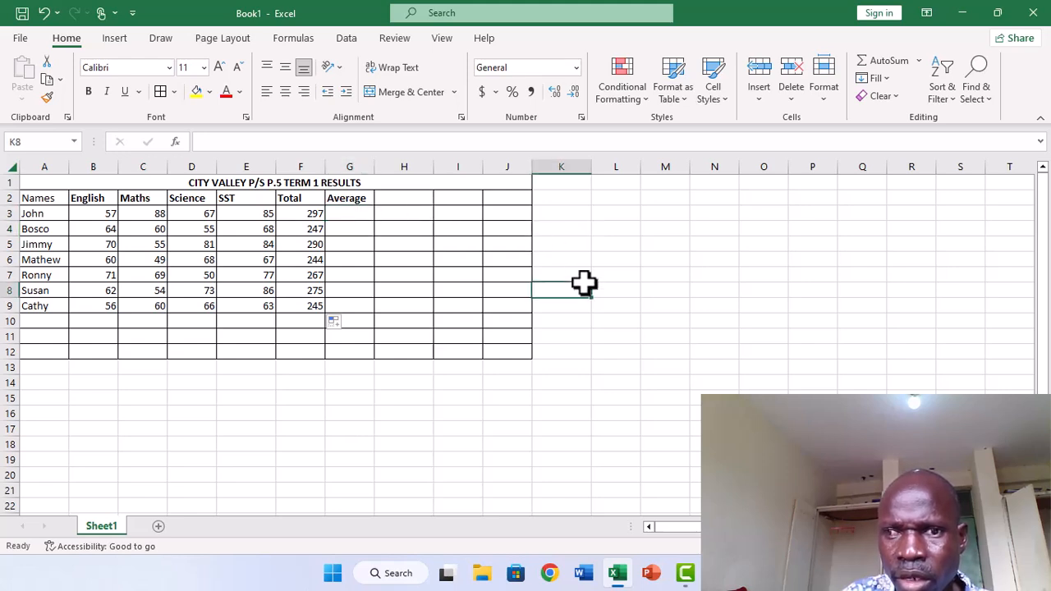
pyautogui.click(349, 212)
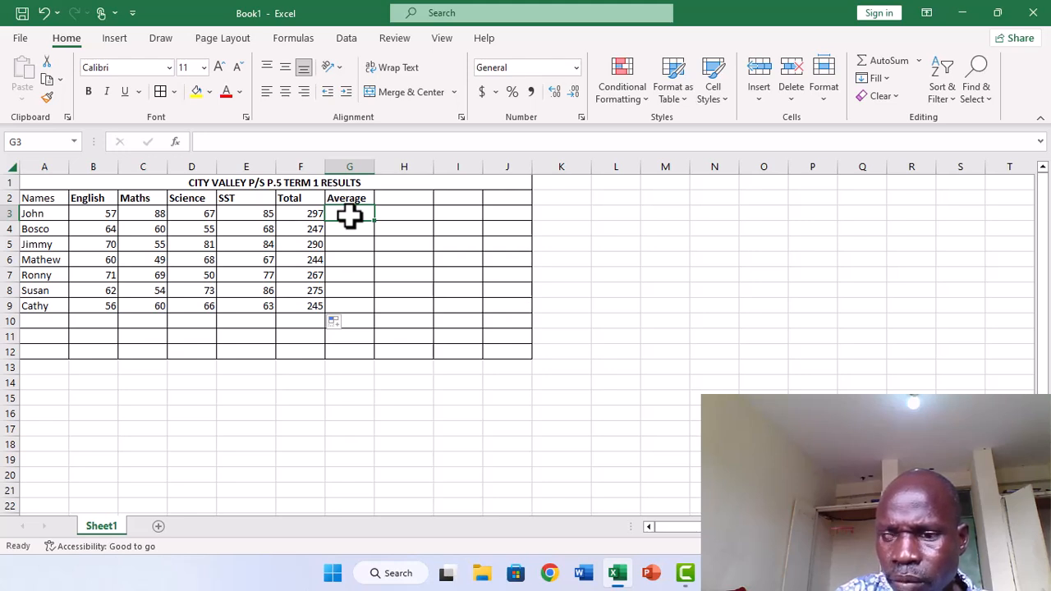
pyautogui.write('=')
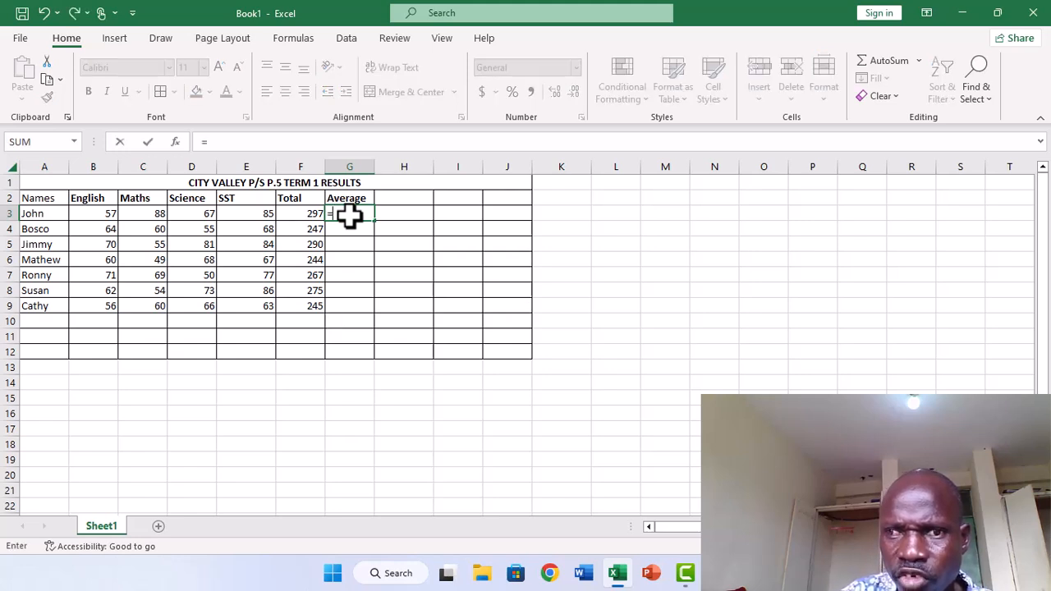
pyautogui.write('29')
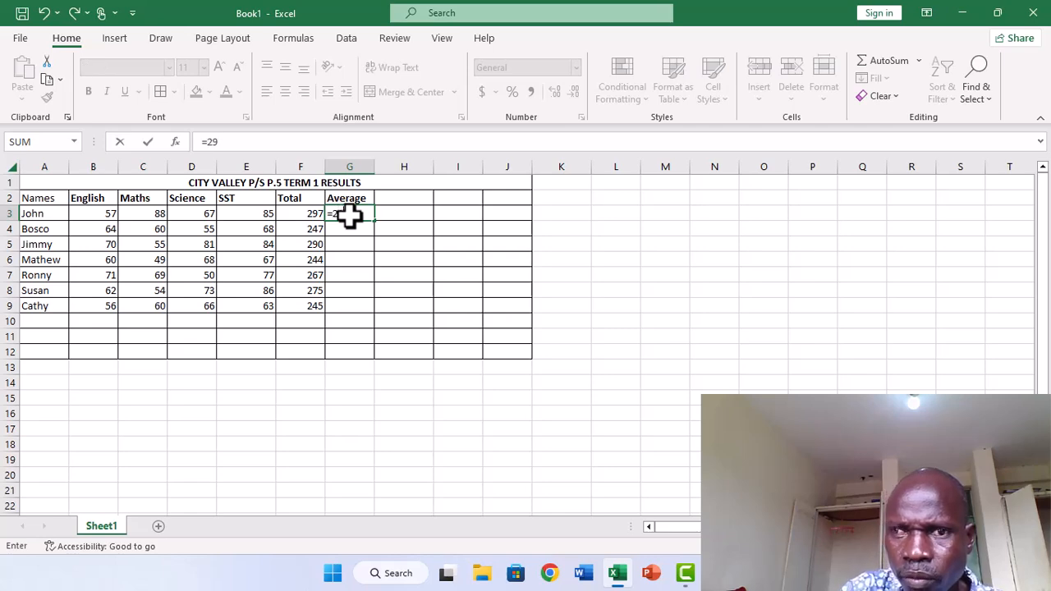
pyautogui.write('4')
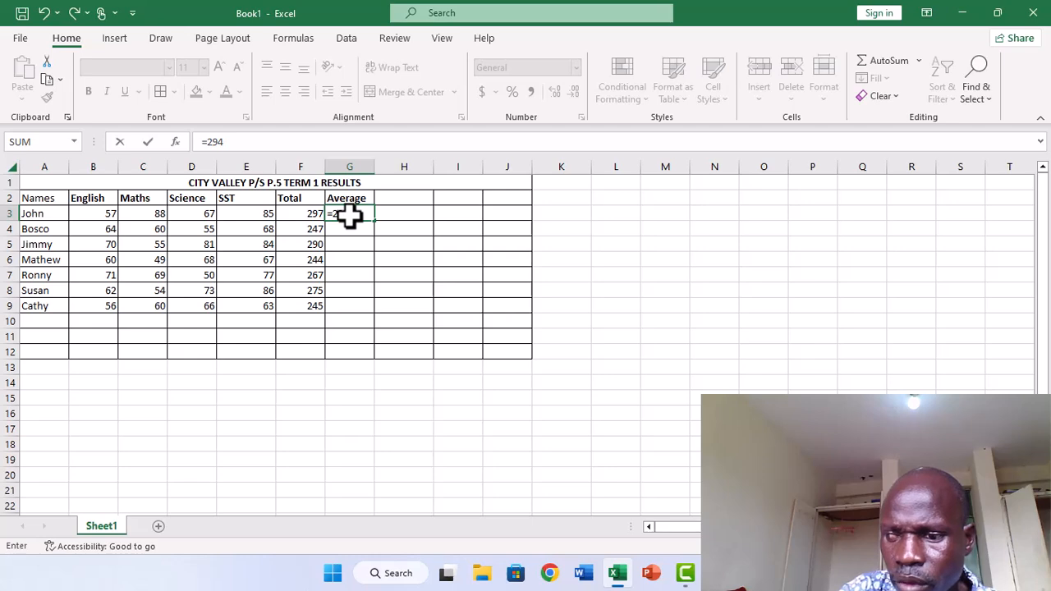
pyautogui.write('/0')
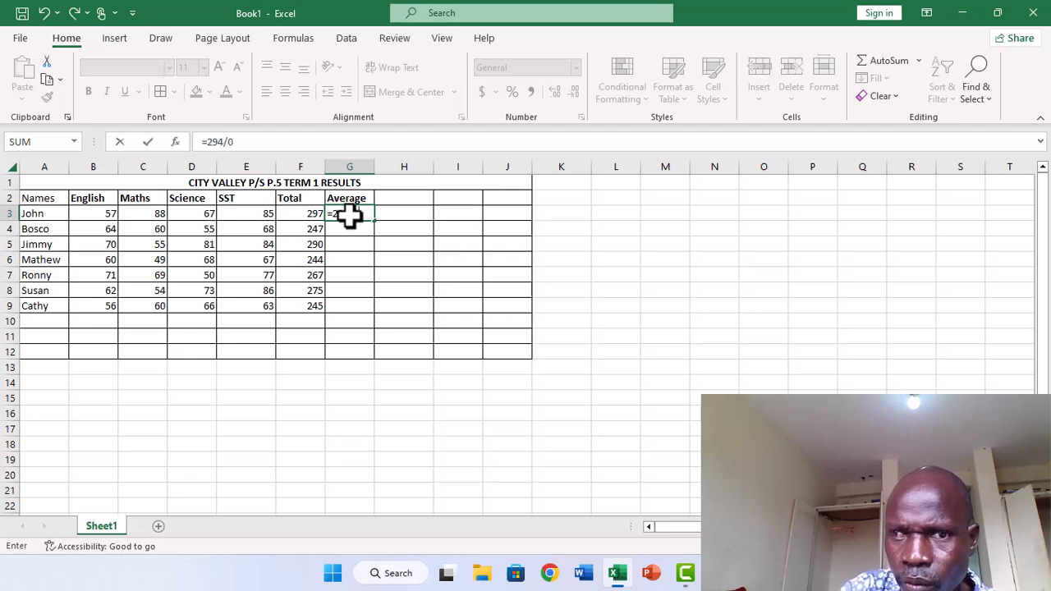
pyautogui.press('Return')
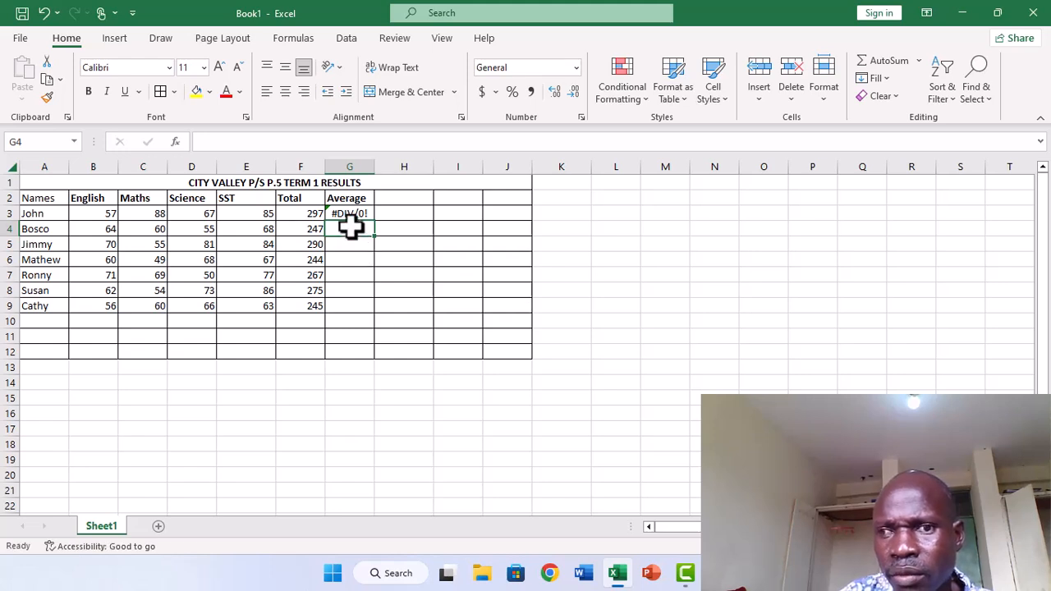
# Clear the division formula from the first pupil's Average cell G3.
pyautogui.click(343, 212)
pyautogui.click(349, 234)
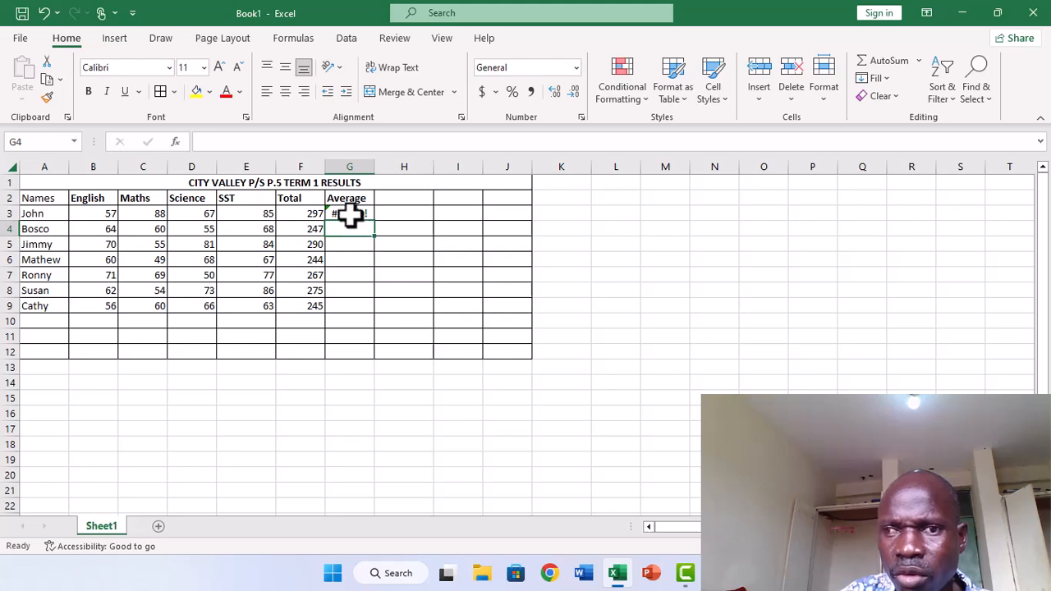
pyautogui.click(349, 214)
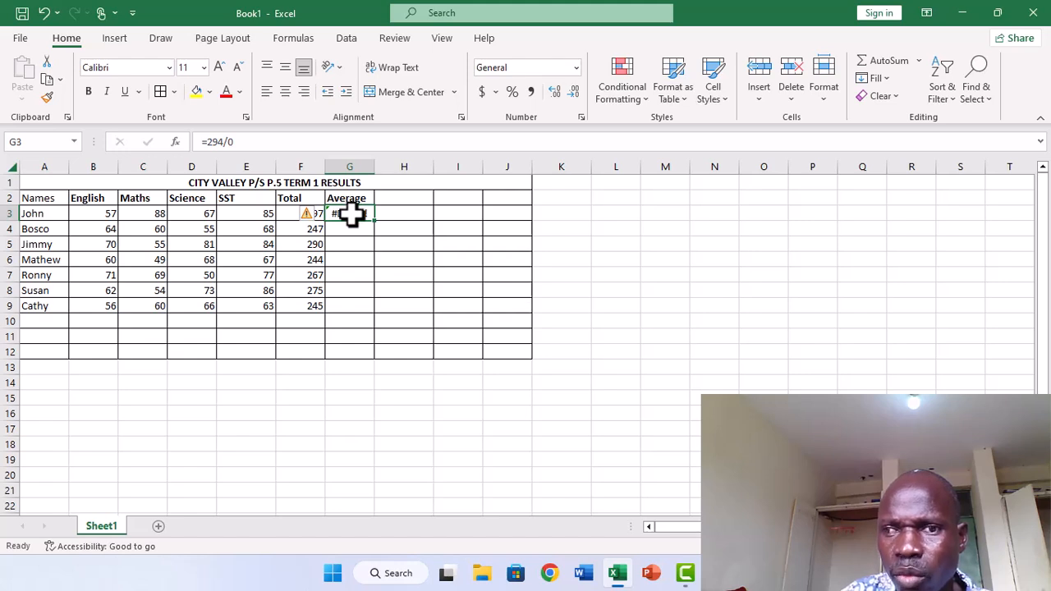
pyautogui.press('BackSpace')
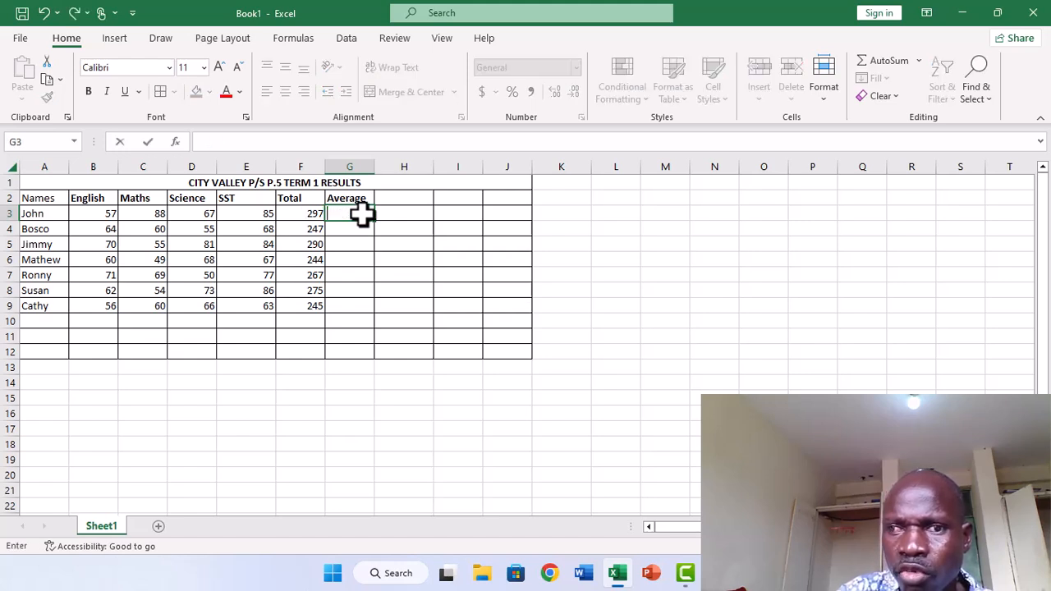
pyautogui.click(349, 232)
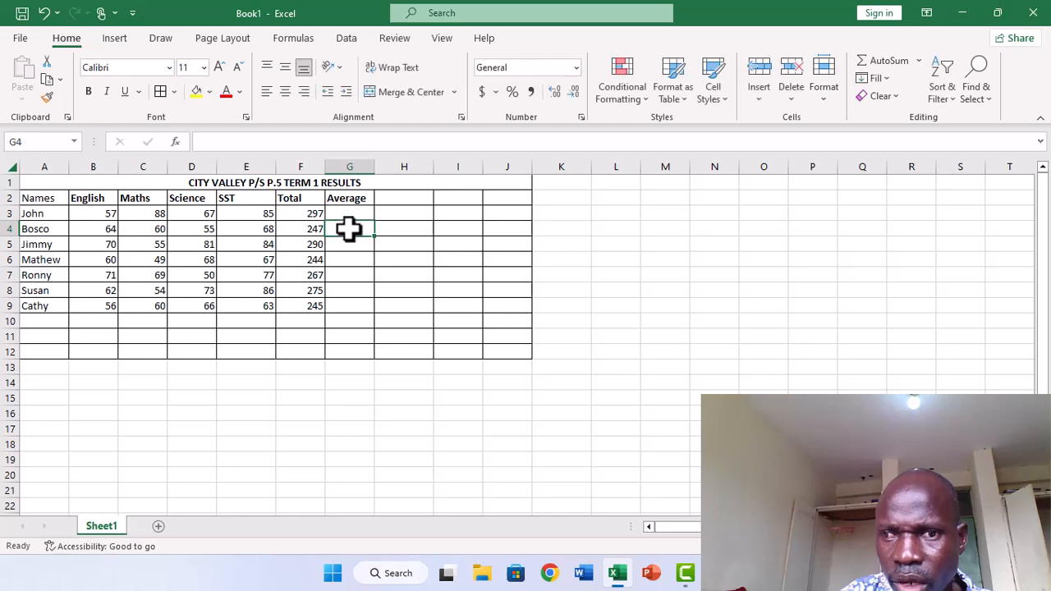
# Try starting a formula with the AVERAGE function in G3, and erase the function name.
pyautogui.click(349, 211)
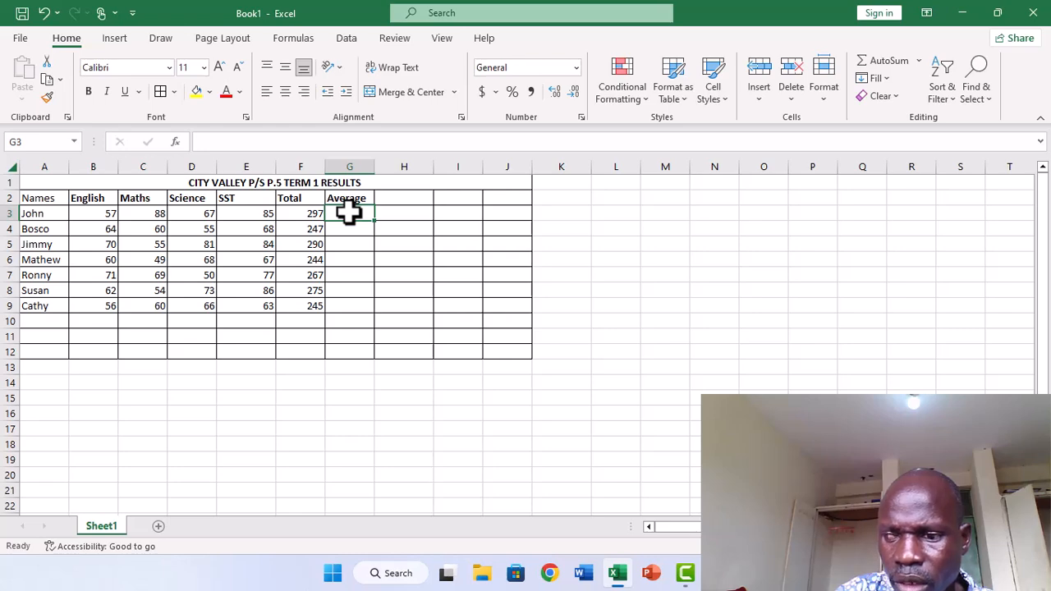
pyautogui.write('=')
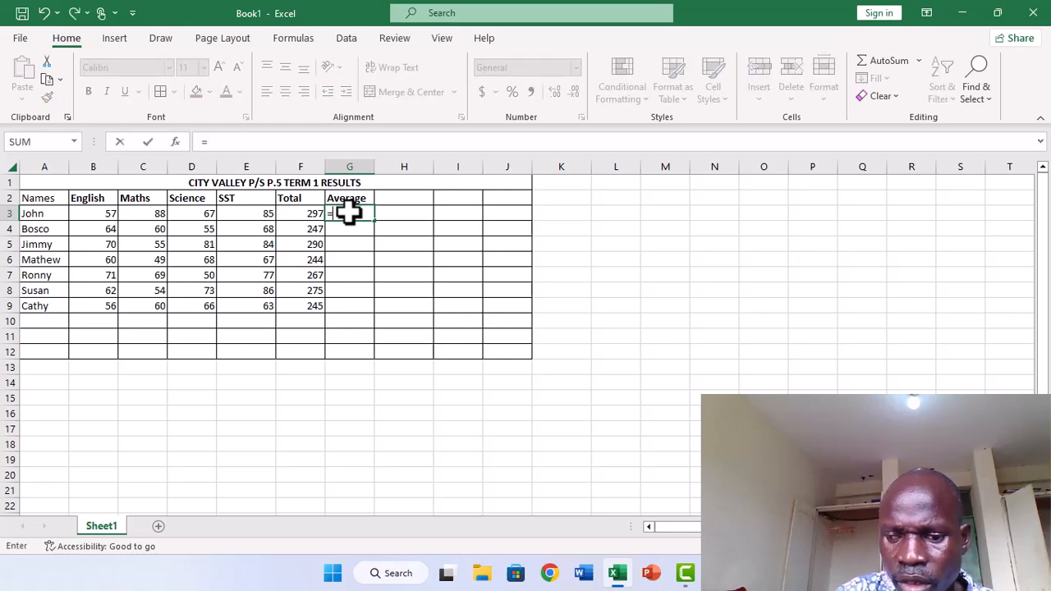
pyautogui.write('AVER')
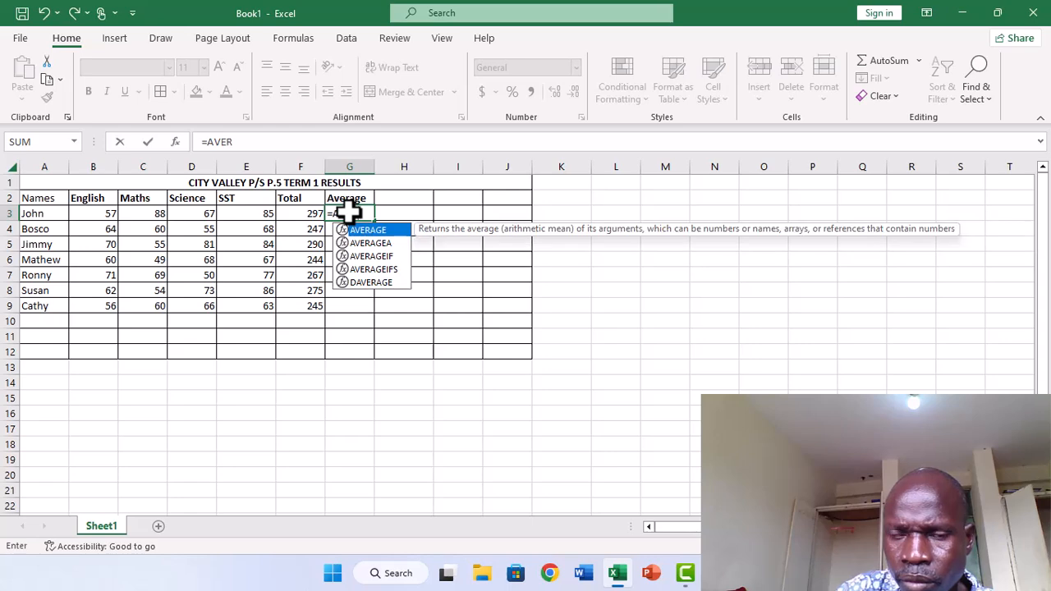
pyautogui.press('BackSpace')
pyautogui.press('BackSpace')
pyautogui.press('BackSpace')
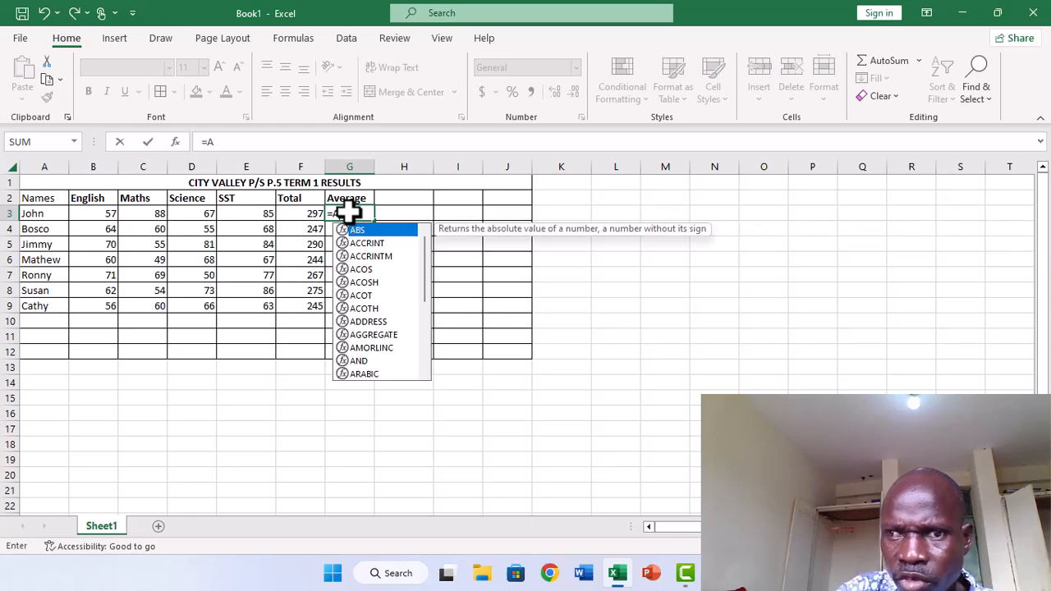
pyautogui.write('verage')
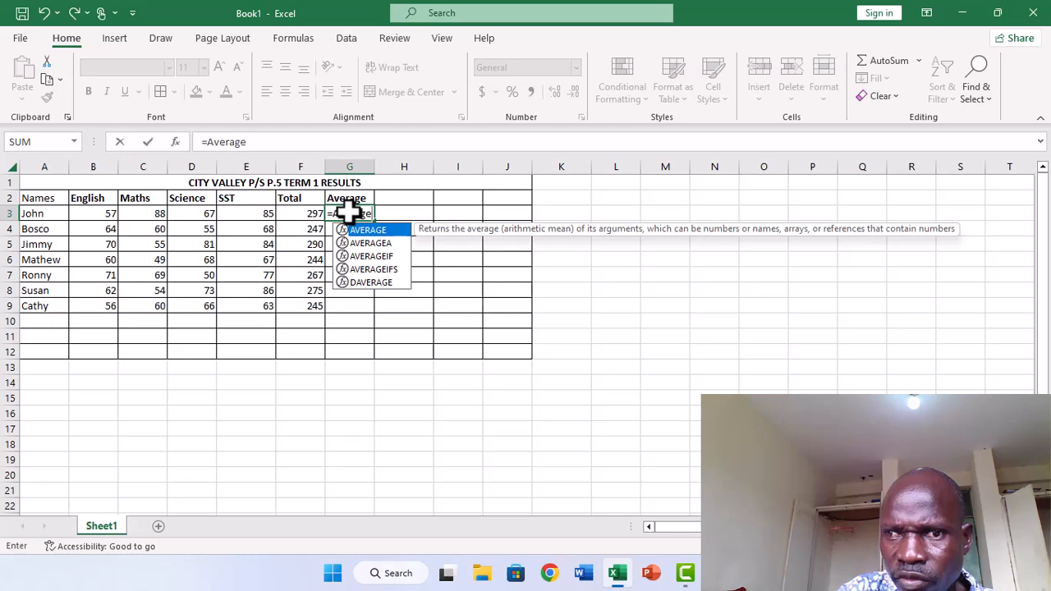
pyautogui.press('BackSpace')
pyautogui.press('BackSpace')
pyautogui.press('BackSpace')
pyautogui.press('BackSpace')
pyautogui.press('BackSpace')
pyautogui.press('BackSpace')
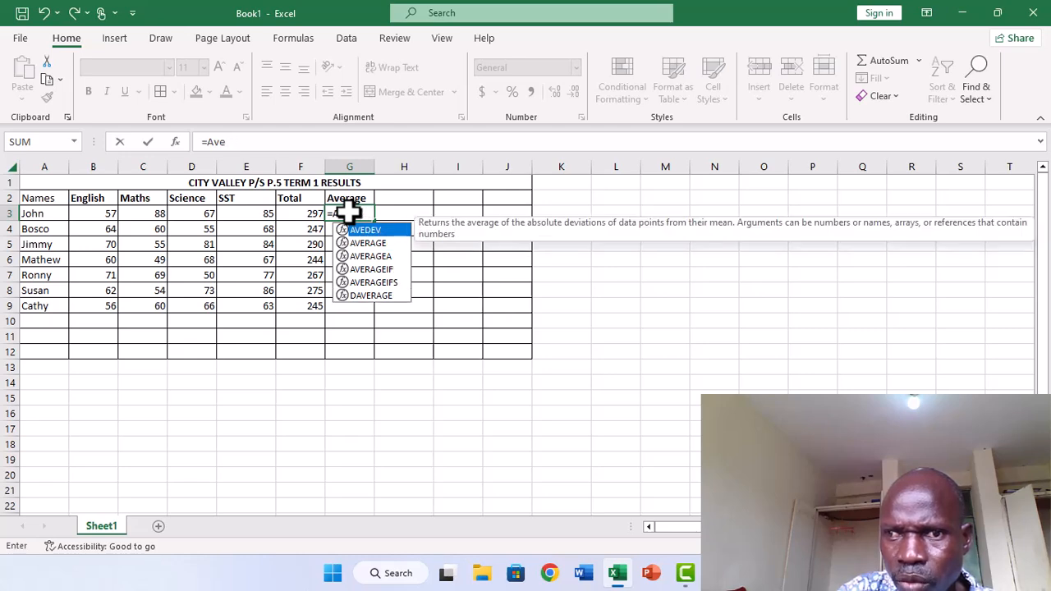
pyautogui.press('BackSpace')
# Calculate the first pupil's average in G3 with the formula =297/4.
pyautogui.write('297/')
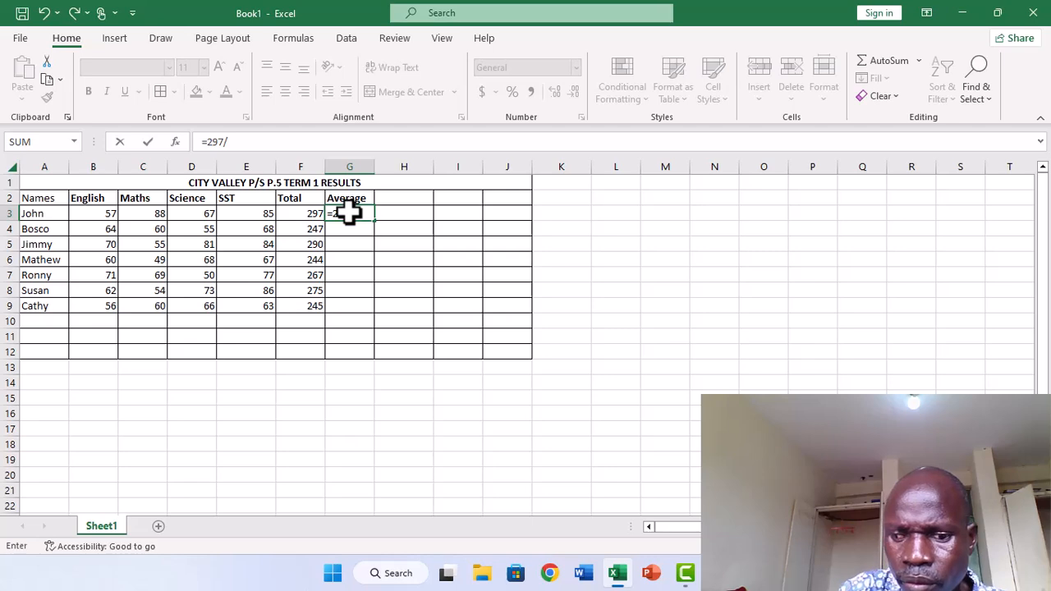
pyautogui.write('4')
pyautogui.press('Return')
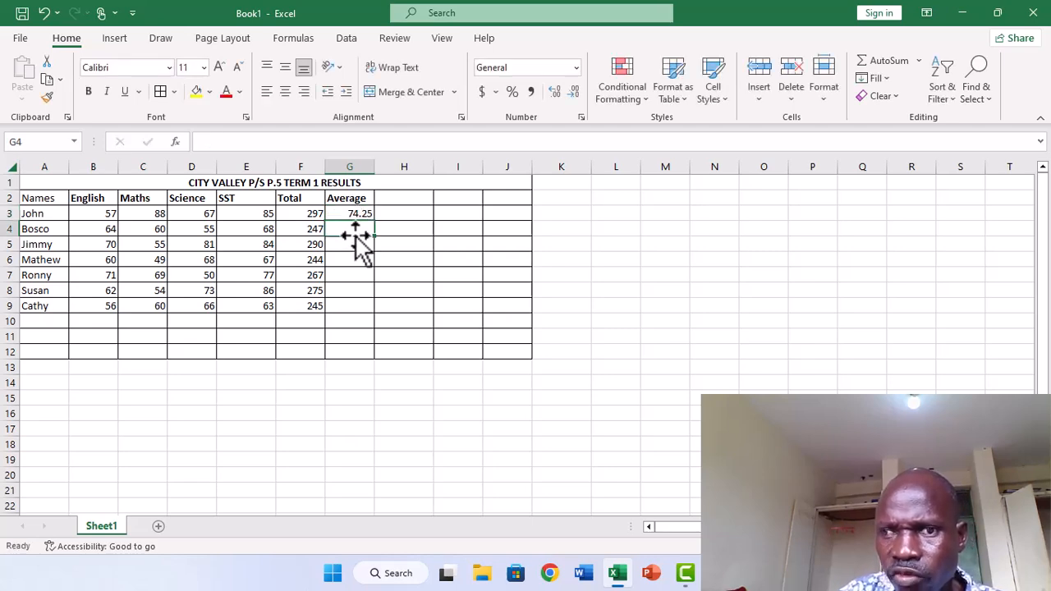
# Review the first pupil's average formula in G3 and the empty Average cells of the other pupils.
pyautogui.click(352, 244)
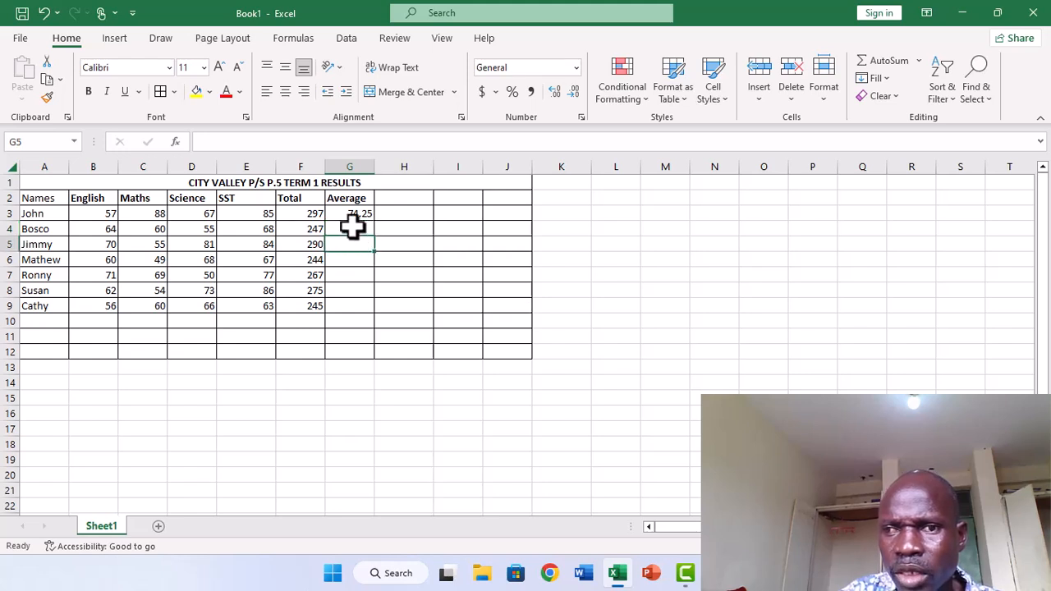
pyautogui.click(351, 214)
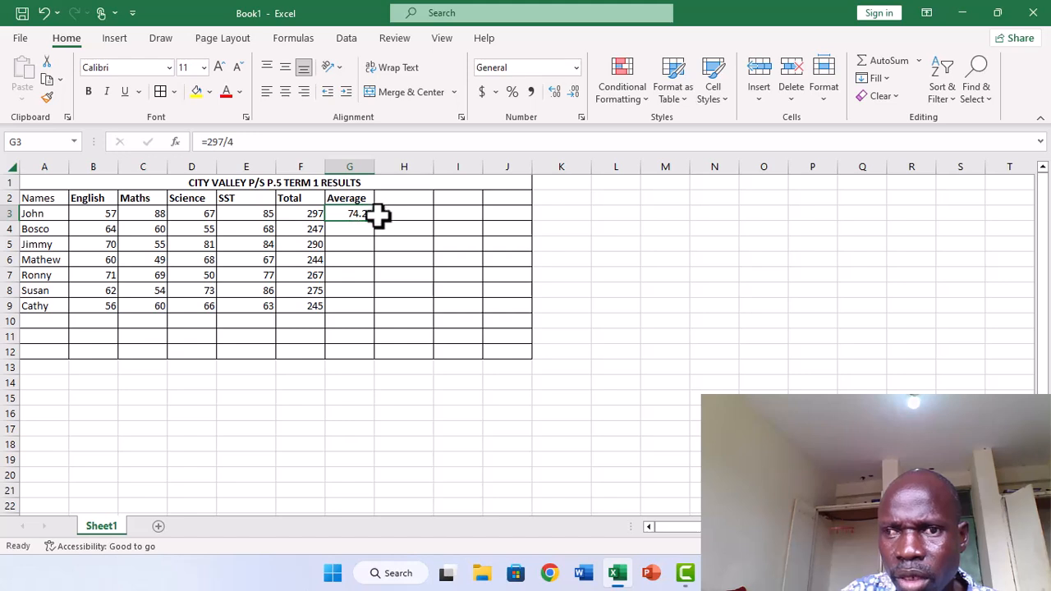
pyautogui.click(356, 230)
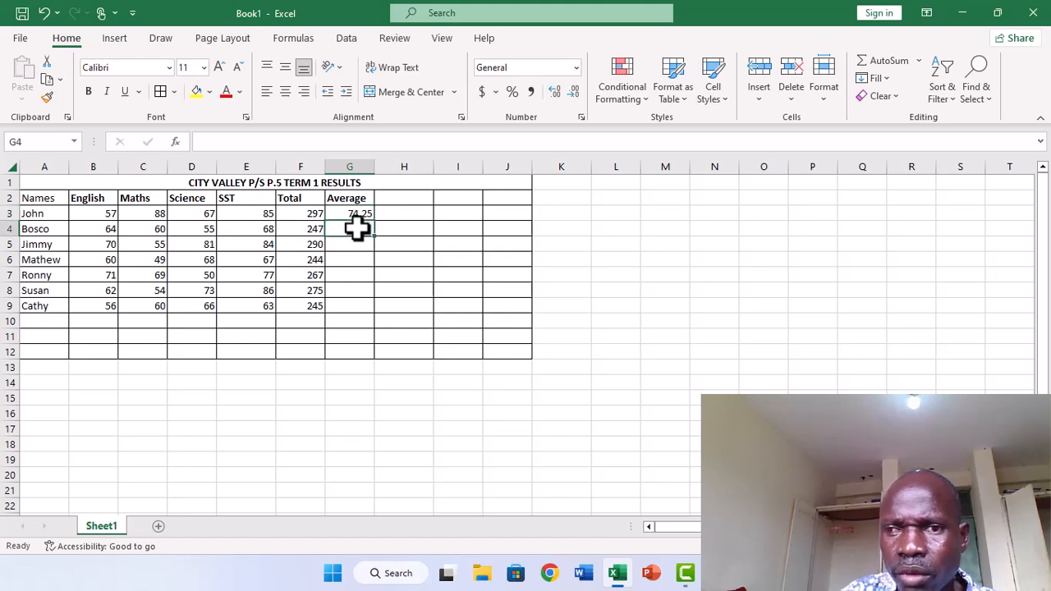
pyautogui.click(352, 243)
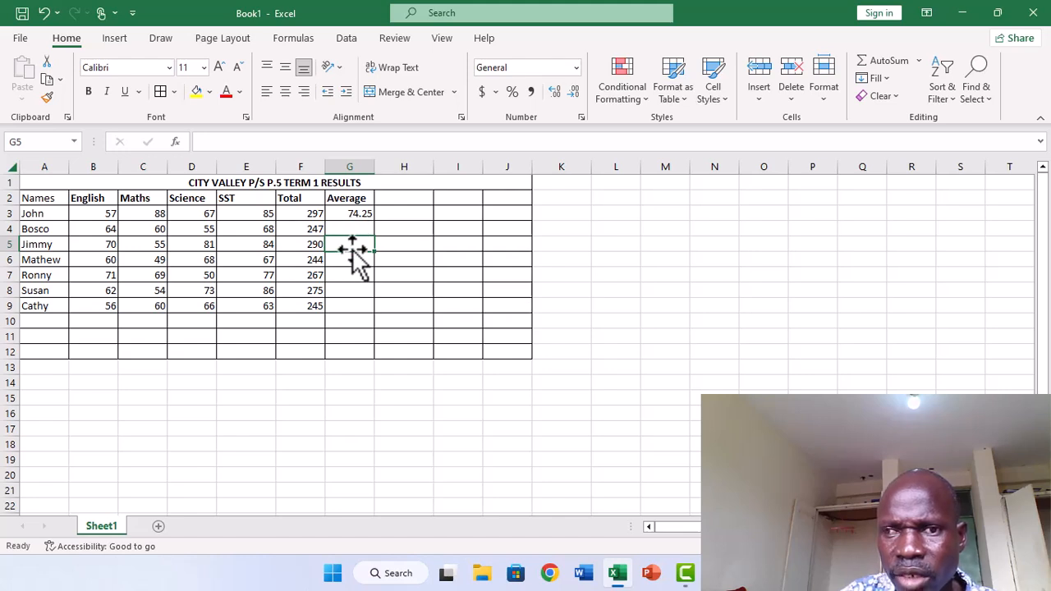
pyautogui.click(342, 272)
pyautogui.click(348, 293)
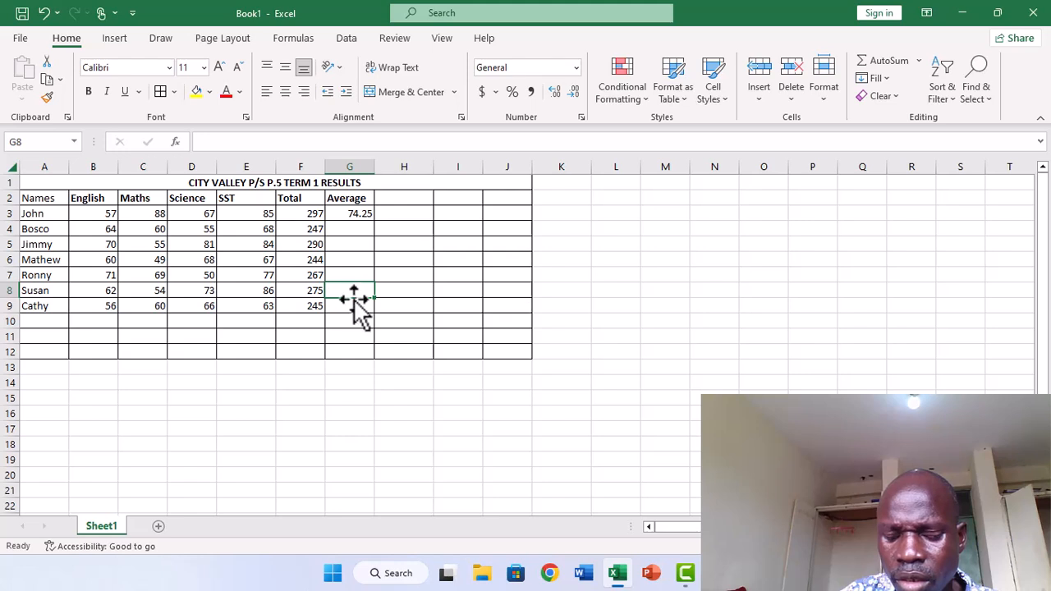
pyautogui.click(366, 310)
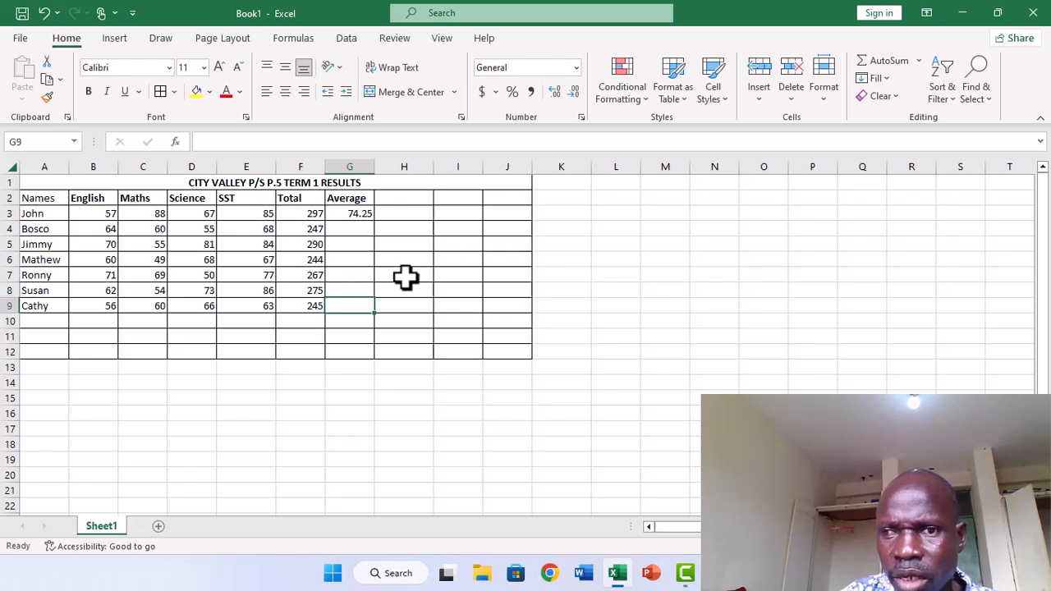